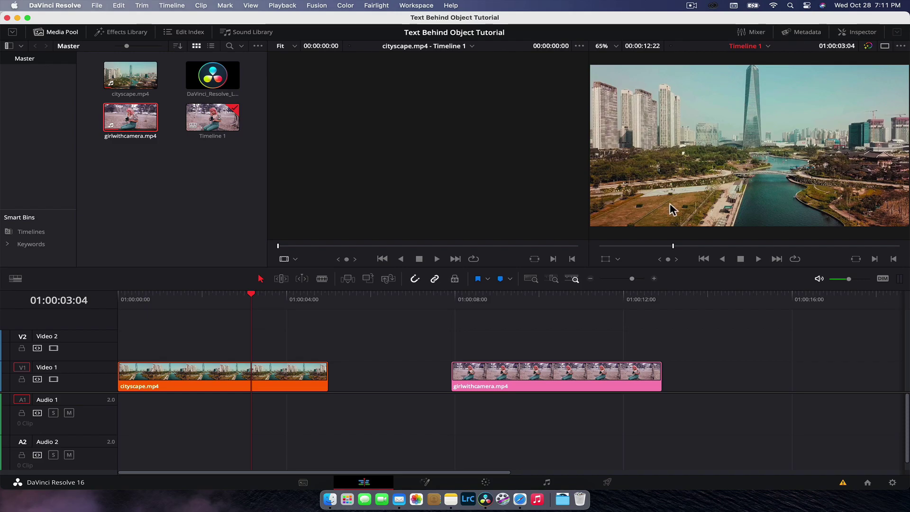
Step: Review the cityscape and girl clips on the edit timeline by scrubbing and playing them
drag(689, 267, 689, 270)
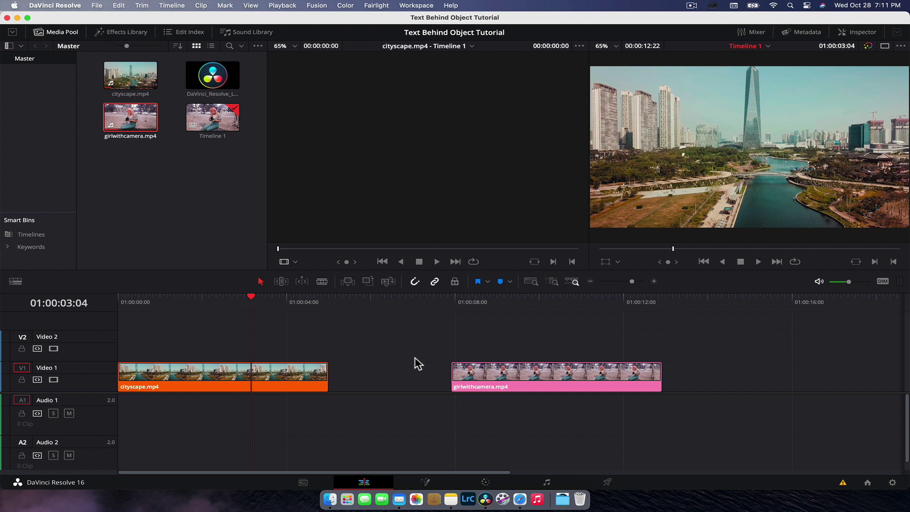
drag(266, 299, 318, 342)
click(465, 351)
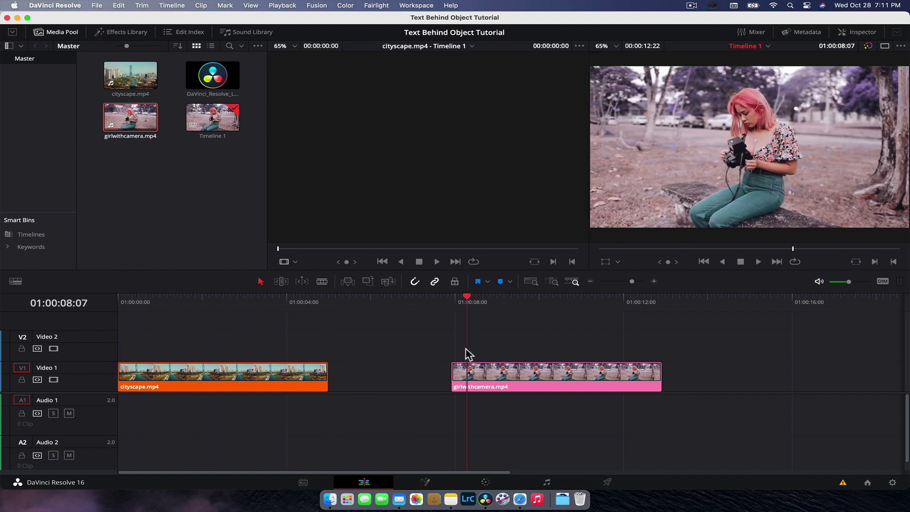
key(space)
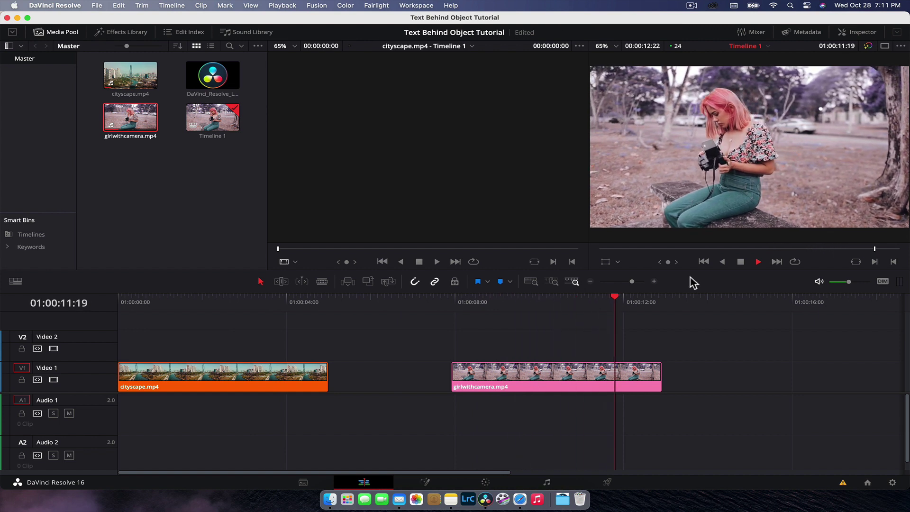
drag(616, 319, 487, 319)
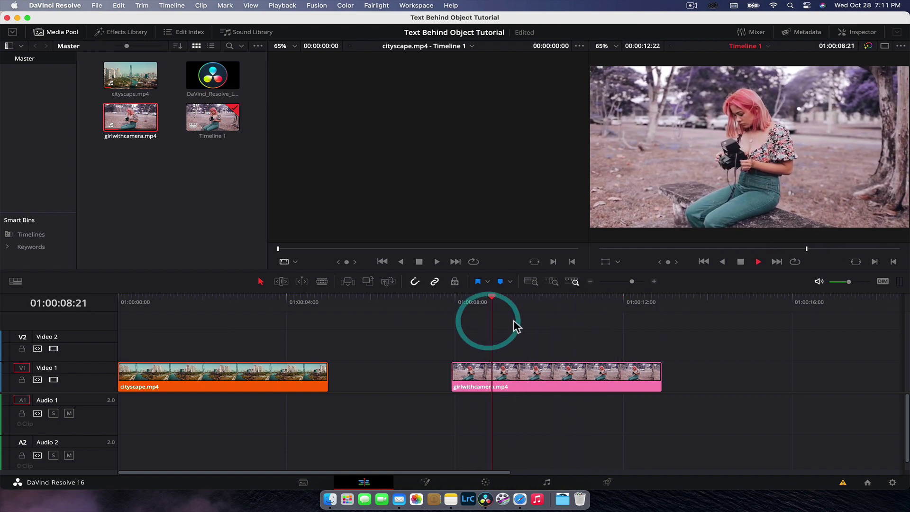
click(254, 320)
drag(258, 322, 213, 326)
Step: Play through both clips again and park the playhead early in the cityscape clip
click(158, 307)
key(space)
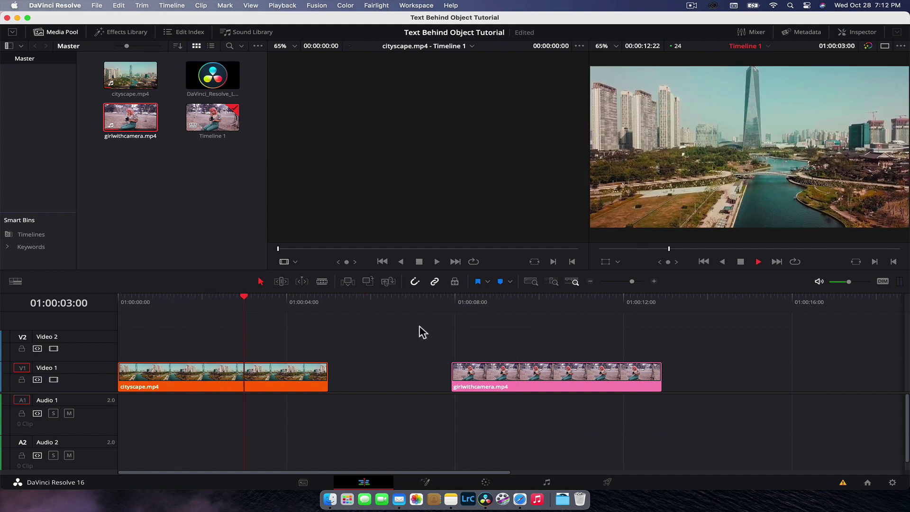
click(473, 303)
click(524, 306)
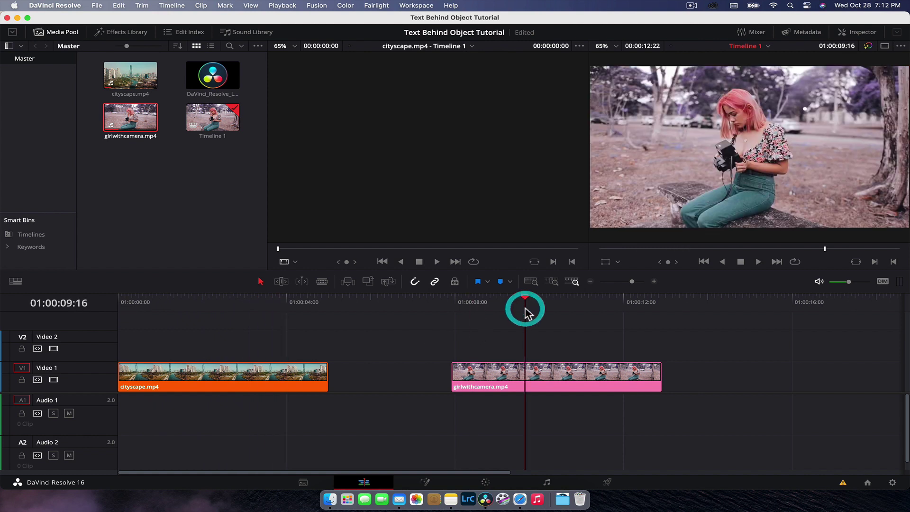
key(space)
click(171, 315)
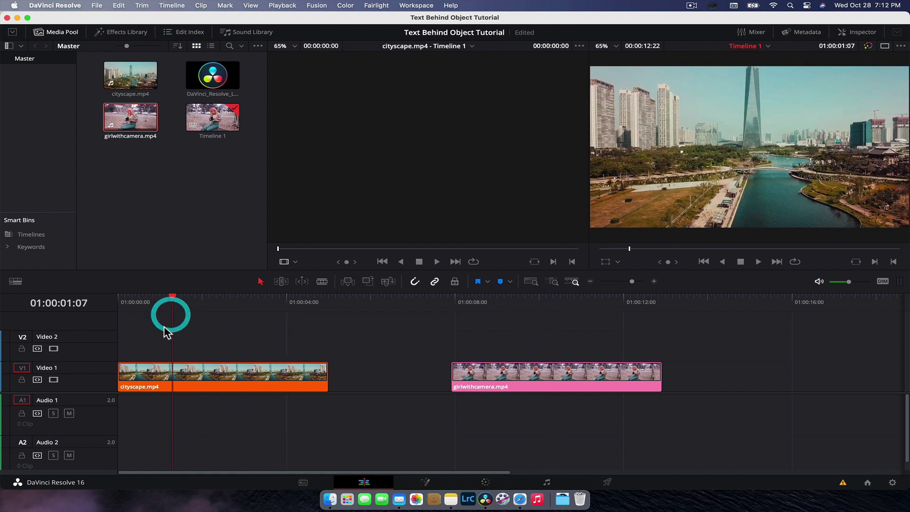
drag(169, 308, 250, 315)
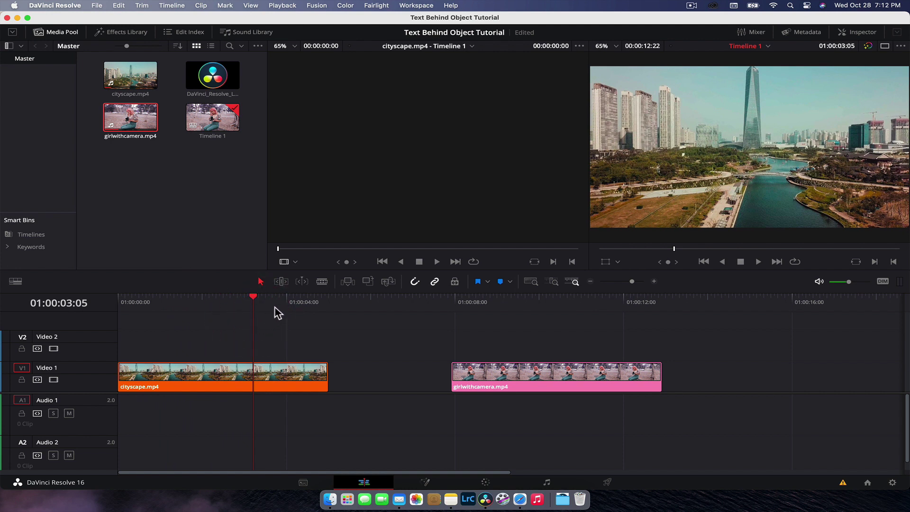
click(195, 303)
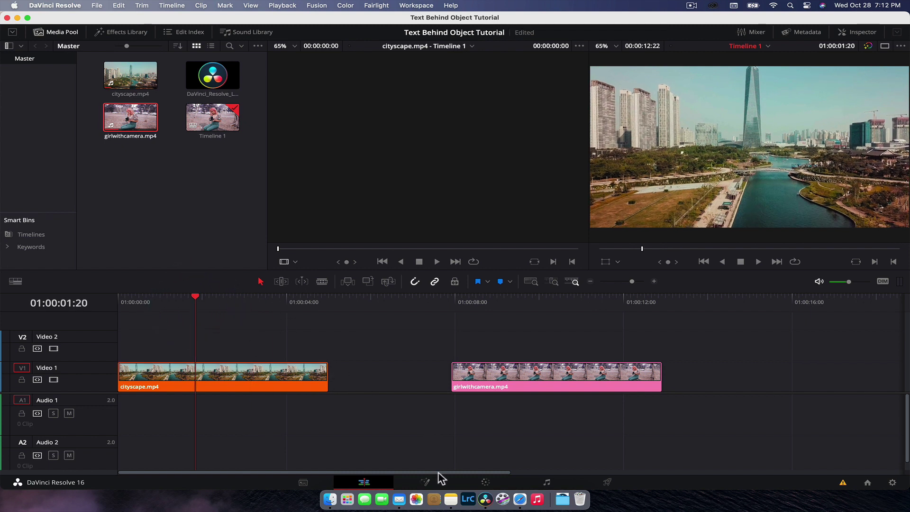
Step: Open the cityscape clip in Fusion, enlarge the viewer, and center MediaIn1 and MediaOut1
click(425, 482)
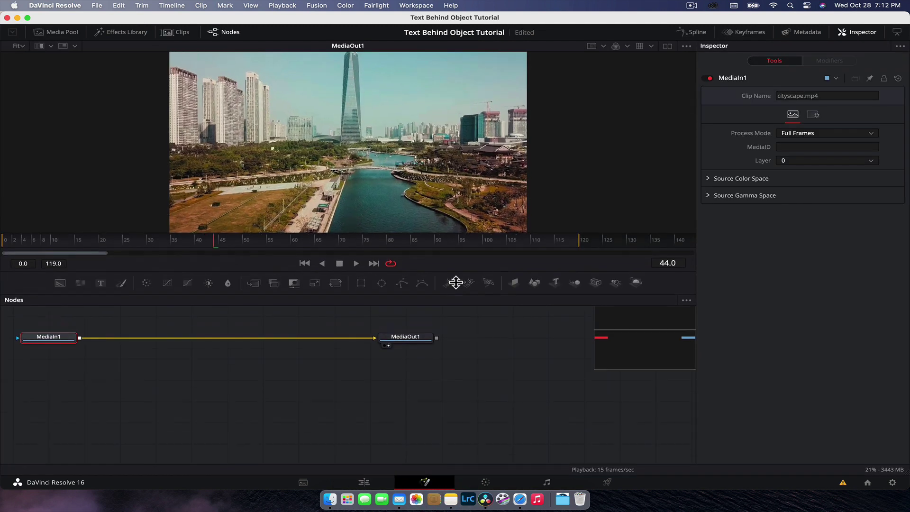
drag(456, 282, 455, 294)
drag(55, 334, 456, 390)
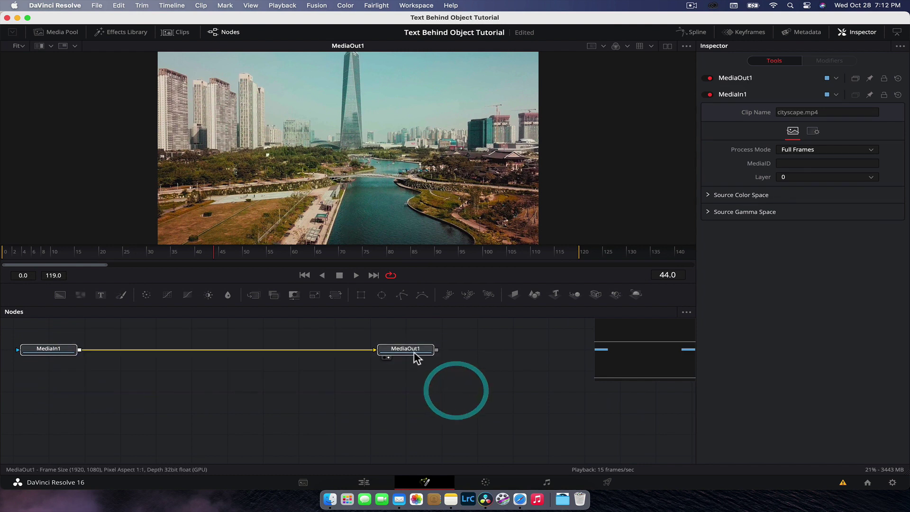
drag(416, 358, 529, 403)
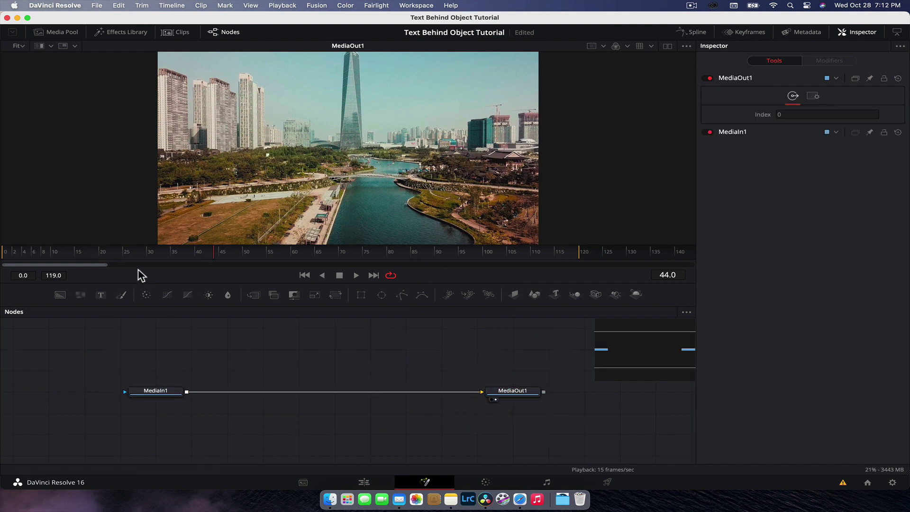
Step: Scrub the cityscape clip through frames 84, 61 and 50 back to the start, then select MediaIn1
drag(133, 253, 8, 249)
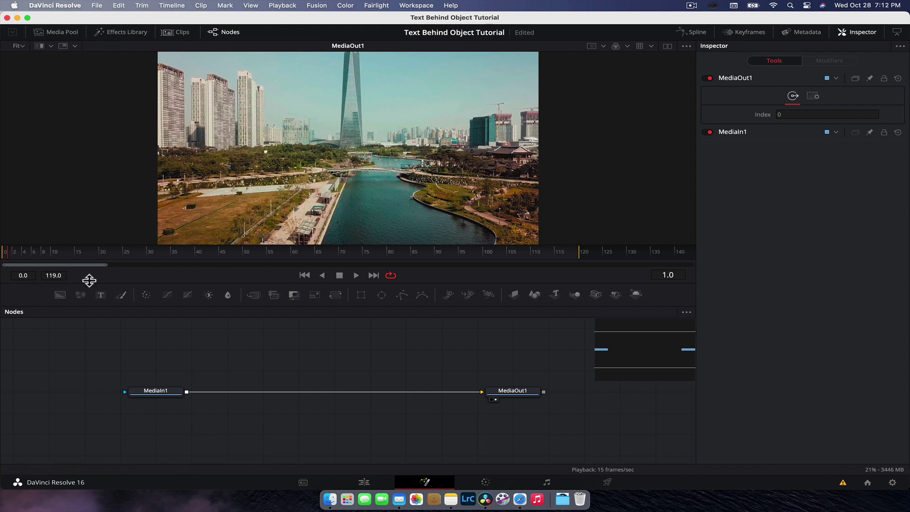
drag(57, 255, 406, 265)
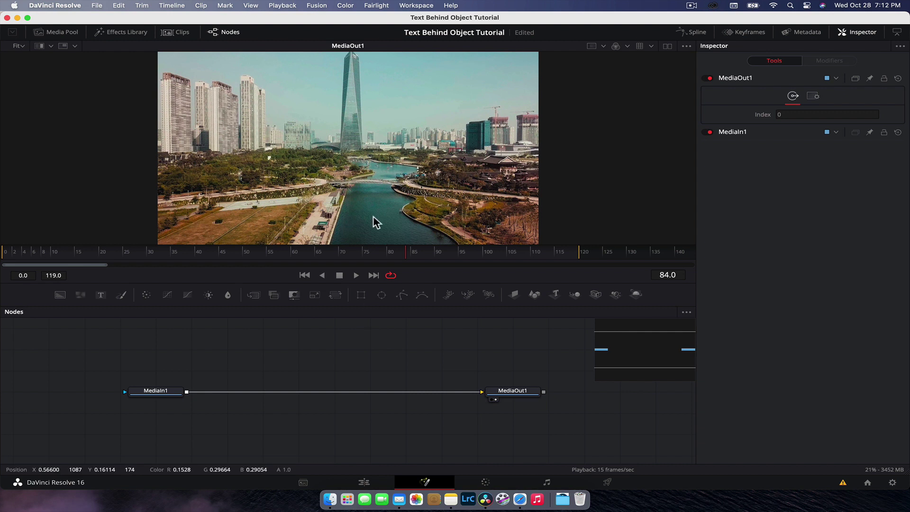
drag(405, 259, 295, 263)
drag(372, 271, 257, 264)
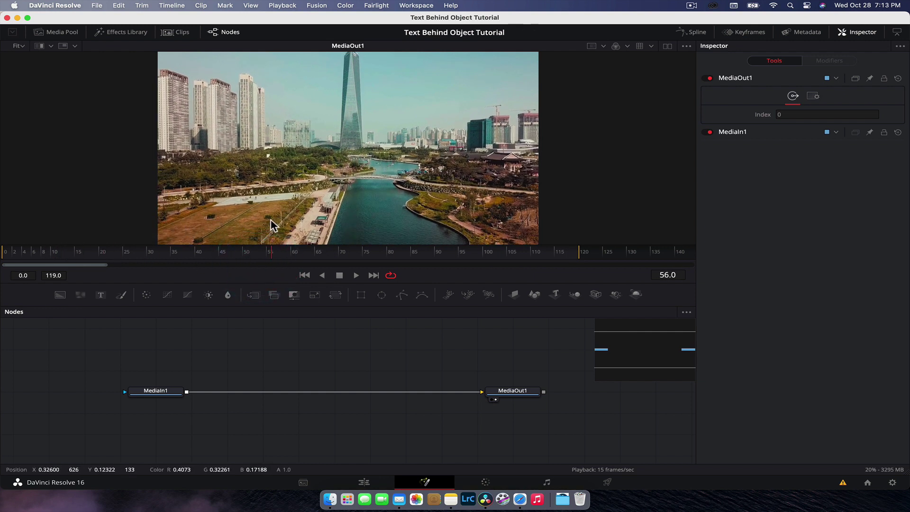
drag(273, 259, 510, 259)
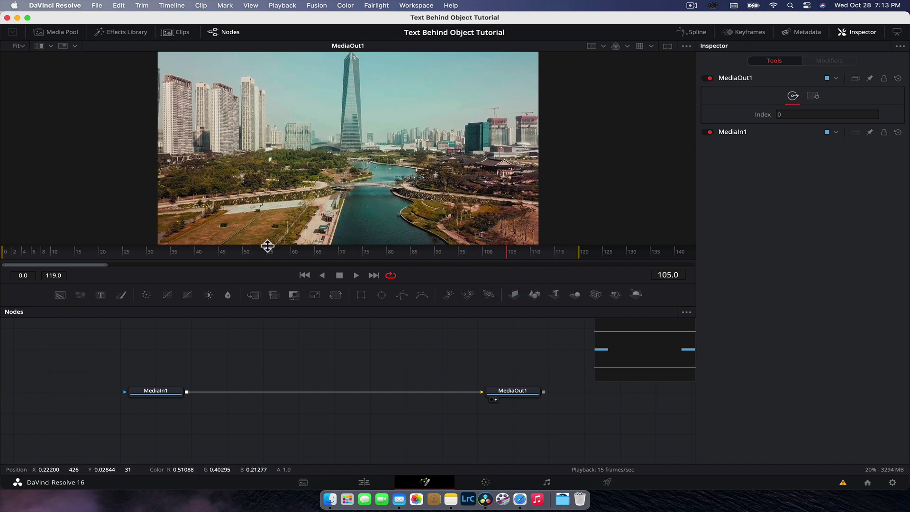
drag(268, 246, 6, 258)
click(172, 356)
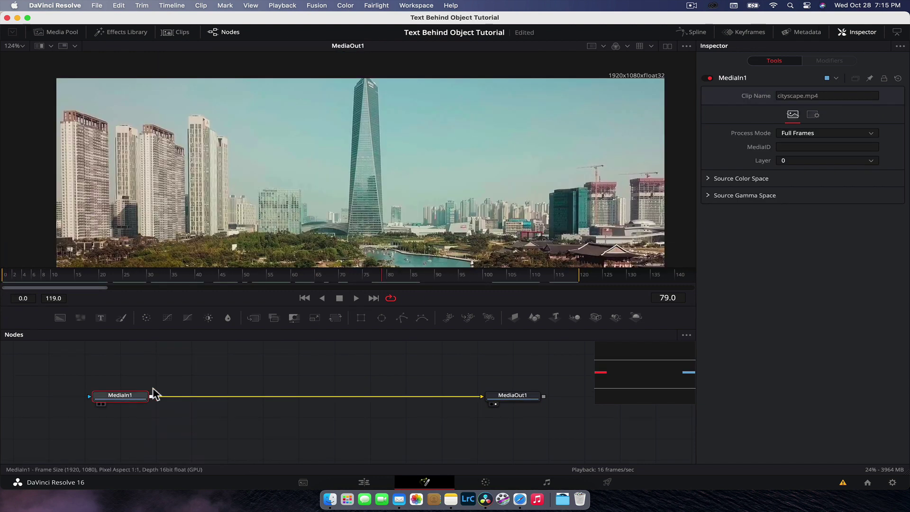
Step: Add a Planar Tracker node after MediaIn1 by searching 'planar'
click(138, 399)
key(shift+space)
text(plana)
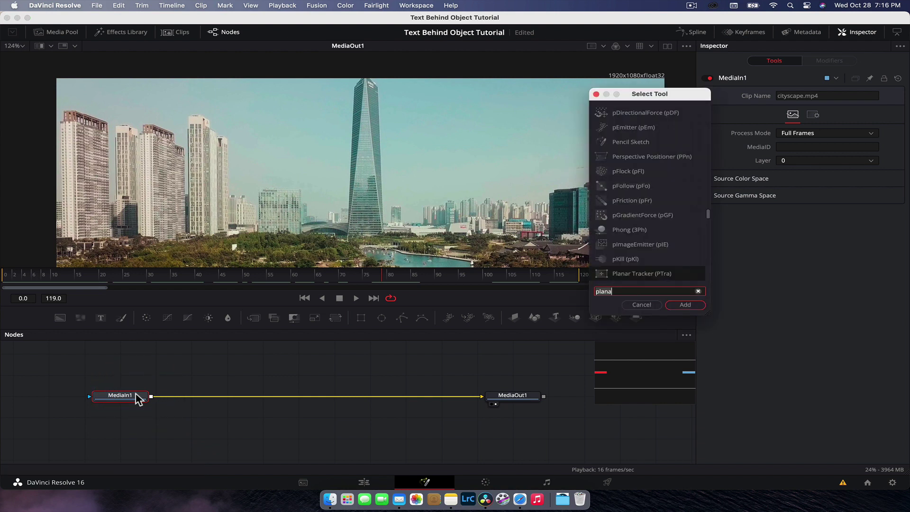
text(r)
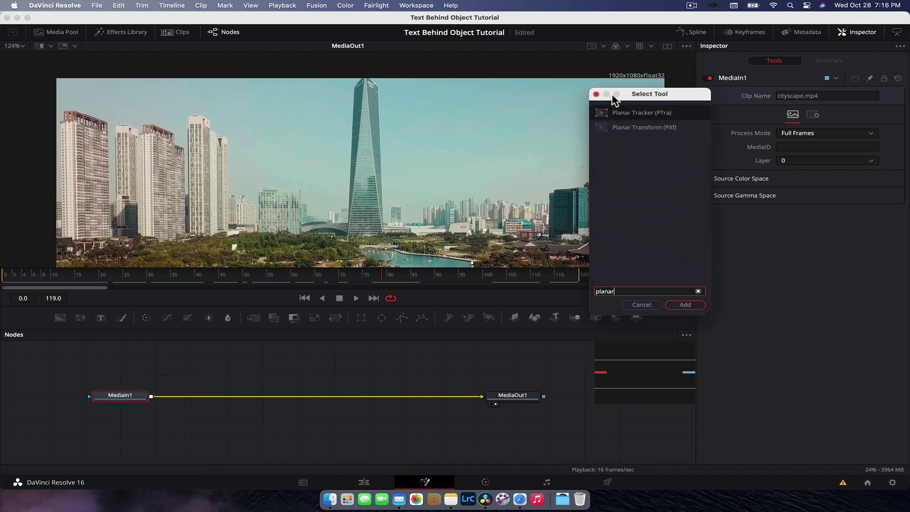
click(634, 115)
click(695, 307)
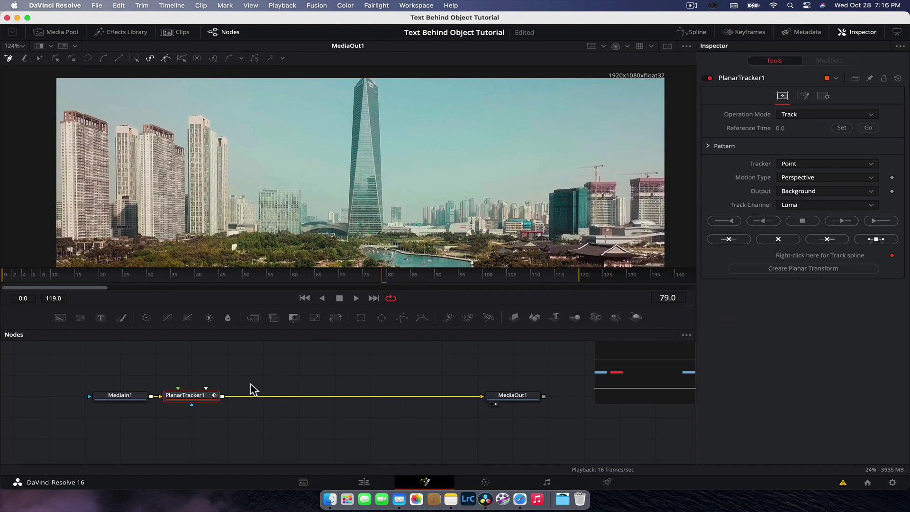
drag(216, 399, 252, 398)
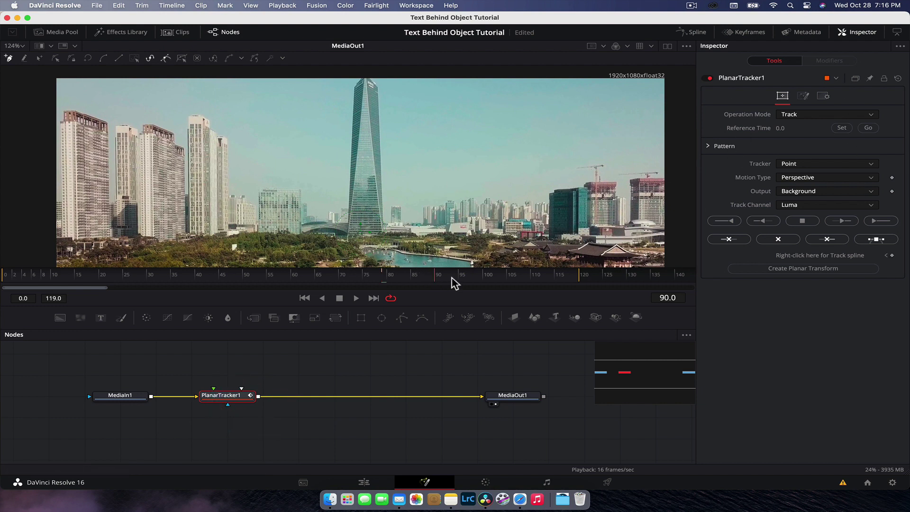
Step: On a later frame, outline the central tower with a five-point tracking polygon
mouse_move(452, 278)
mouse_down()
mouse_move(567, 278)
mouse_move(487, 279)
mouse_move(563, 285)
mouse_move(400, 296)
mouse_move(258, 290)
mouse_move(571, 292)
mouse_move(558, 280)
mouse_up()
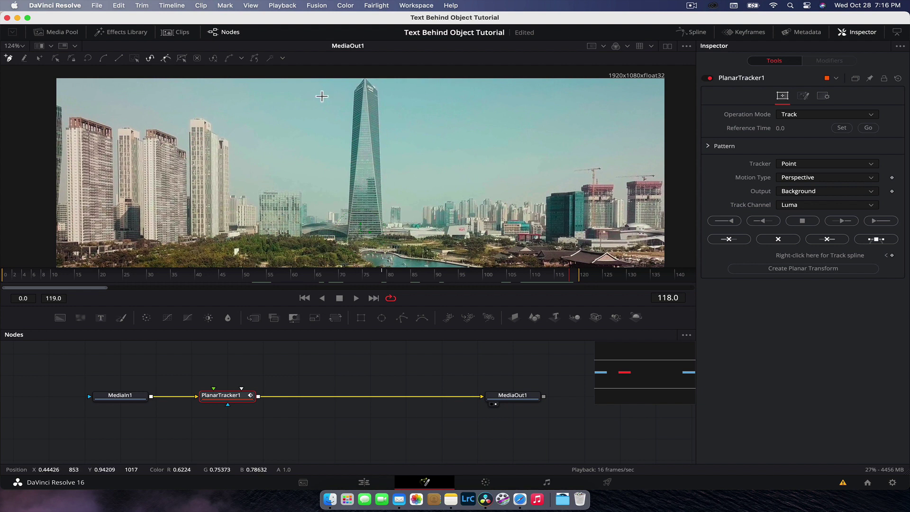
click(323, 96)
click(371, 72)
click(395, 104)
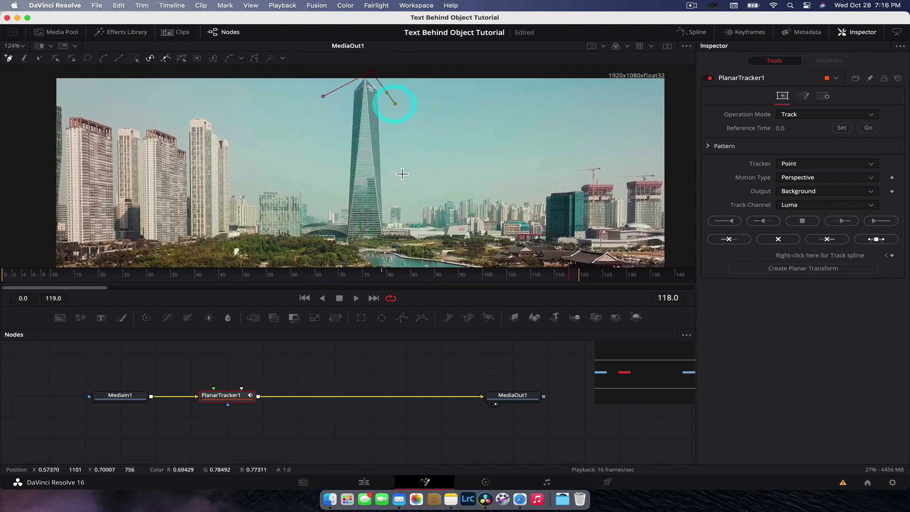
click(396, 191)
click(337, 189)
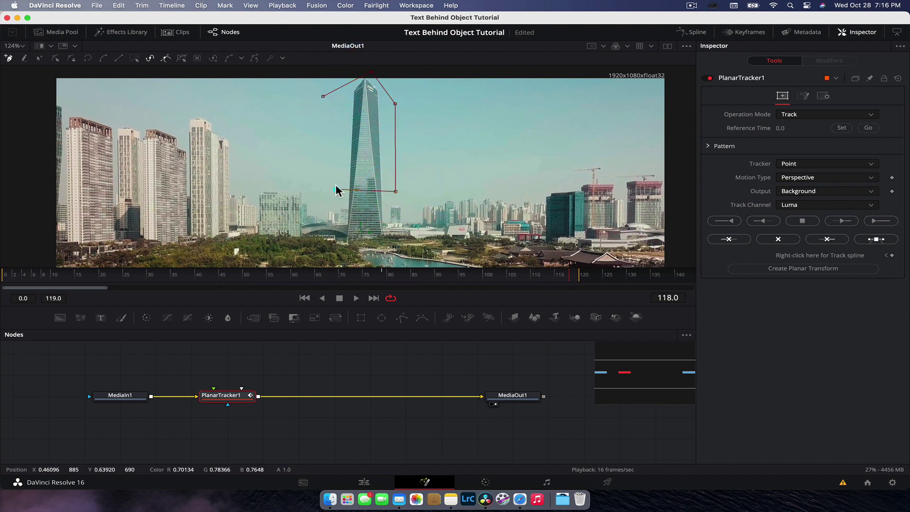
click(322, 96)
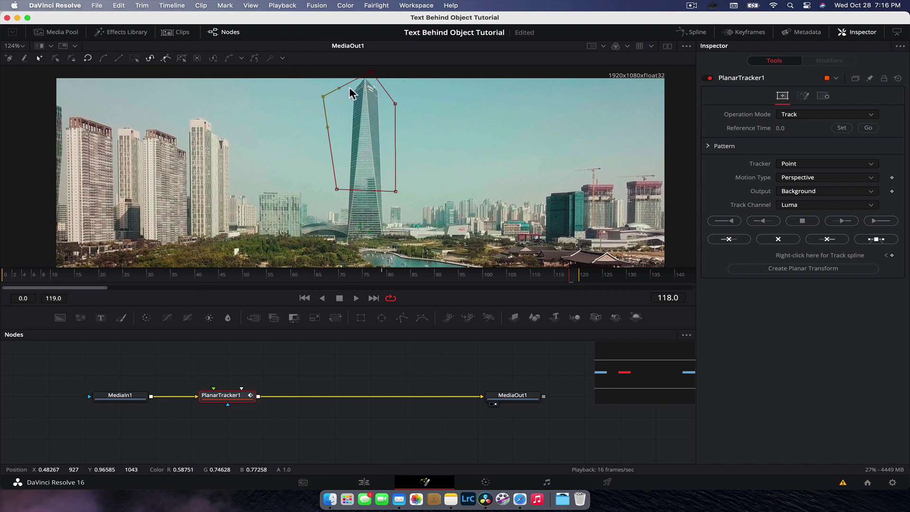
click(870, 178)
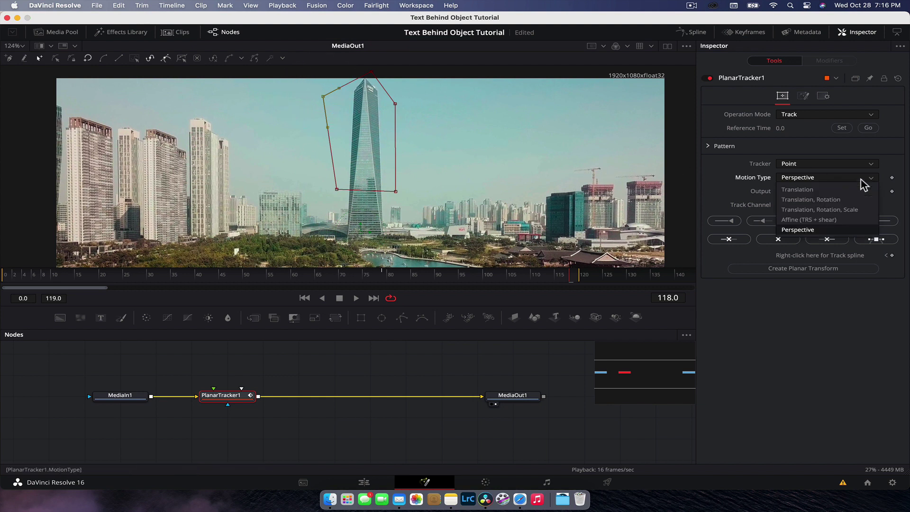
Step: Set the planar tracker to Translation, Rotation, Scale motion with frame 118 as reference
click(856, 210)
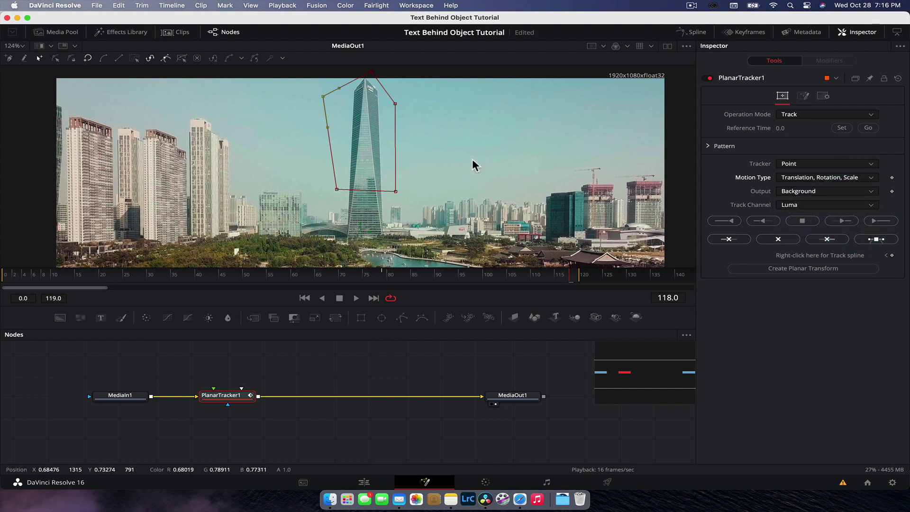
drag(448, 326, 449, 346)
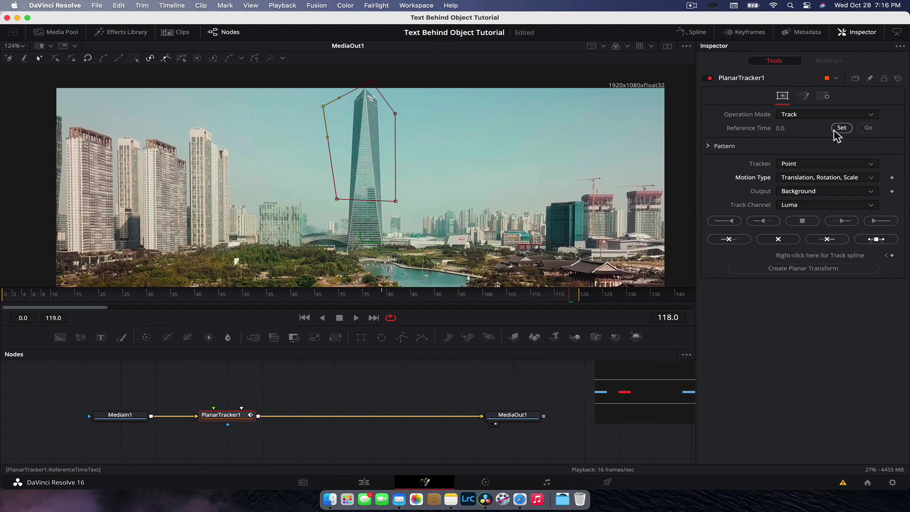
click(850, 129)
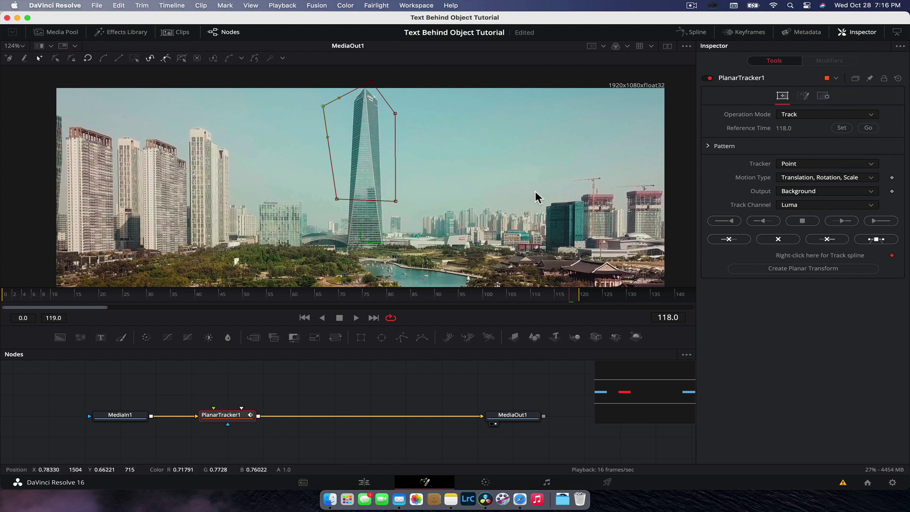
Step: Track the tower from frame 118 back to the clip start, then review the track
click(874, 221)
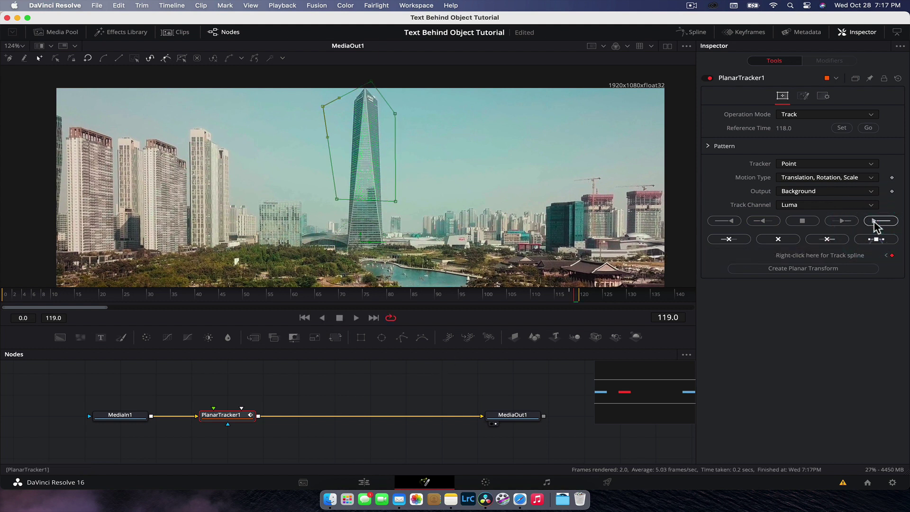
click(573, 294)
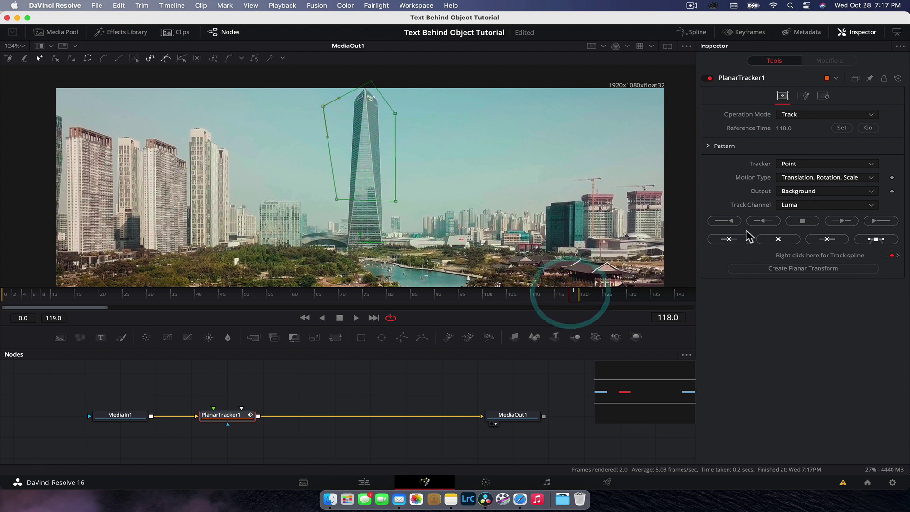
click(728, 223)
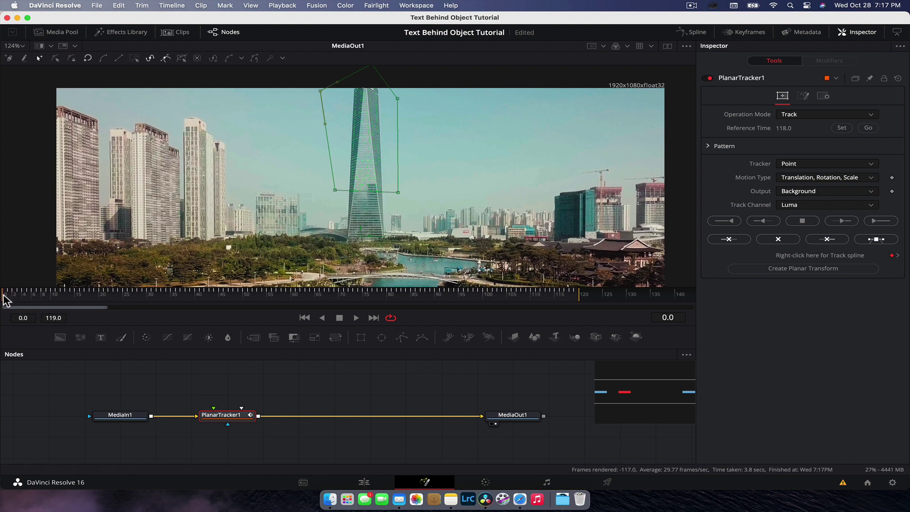
drag(8, 298, 193, 297)
key(space)
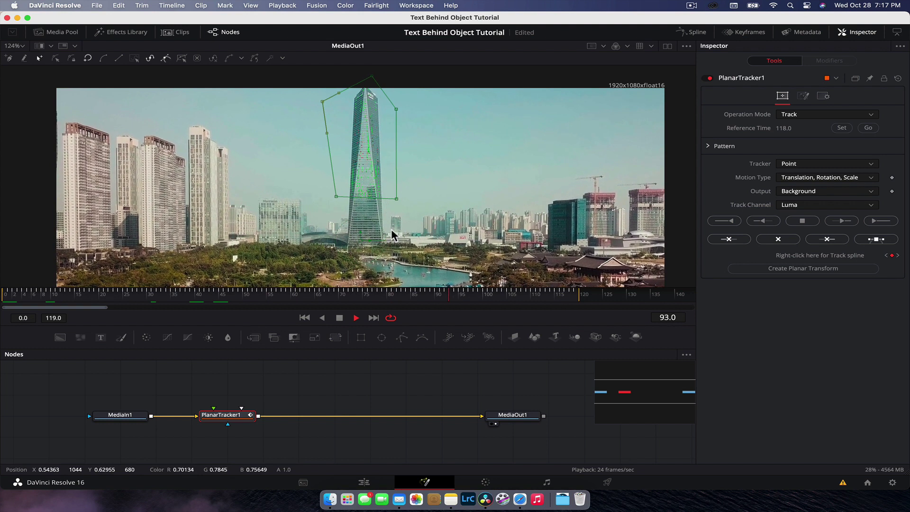
drag(431, 300, 386, 295)
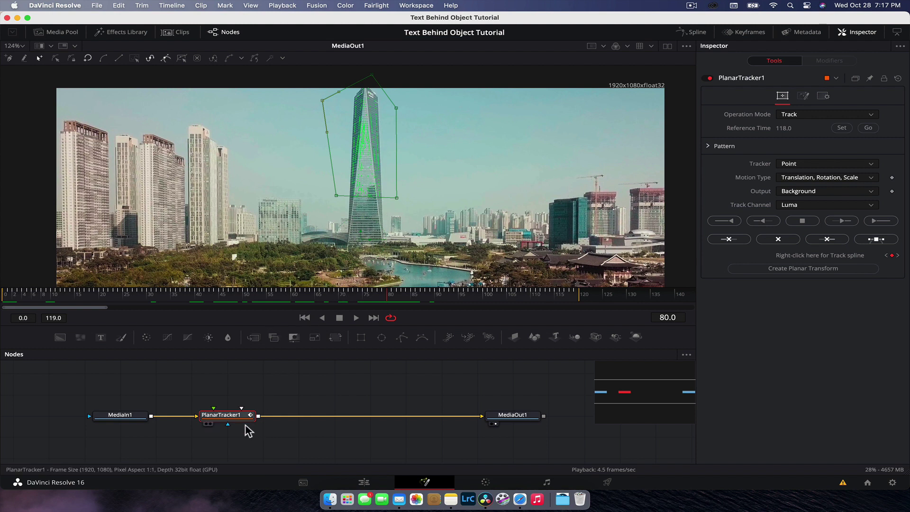
Step: At frame 0, create a PlanarTransform1 node from the track and place it above the tracker
drag(239, 416, 275, 417)
drag(332, 304, 4, 313)
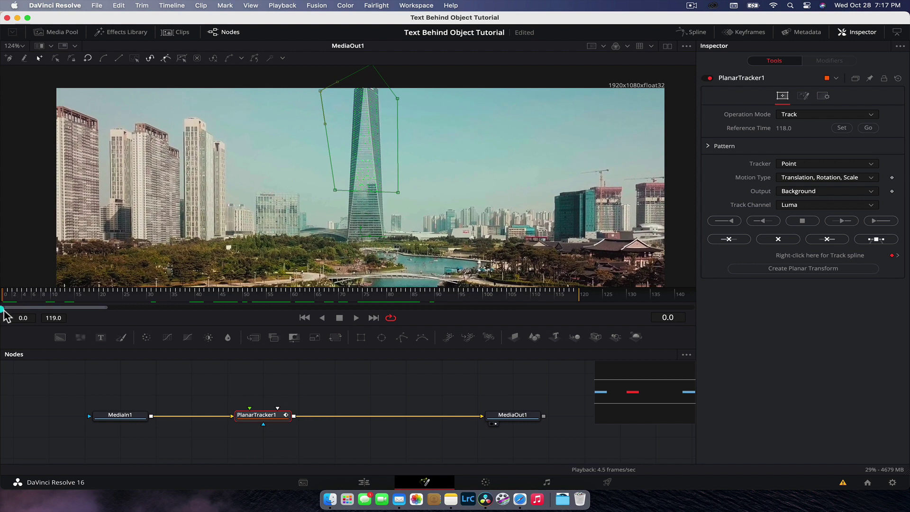
click(807, 270)
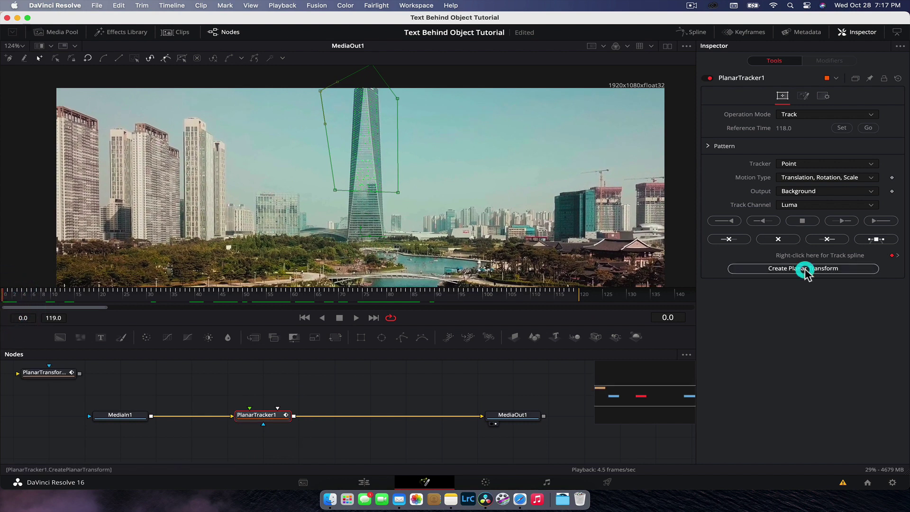
drag(44, 376, 261, 387)
Step: Delete PlanarTracker1 and merge PlanarTransform1 into the MediaIn1–MediaOut1 chain as Merge1
click(264, 429)
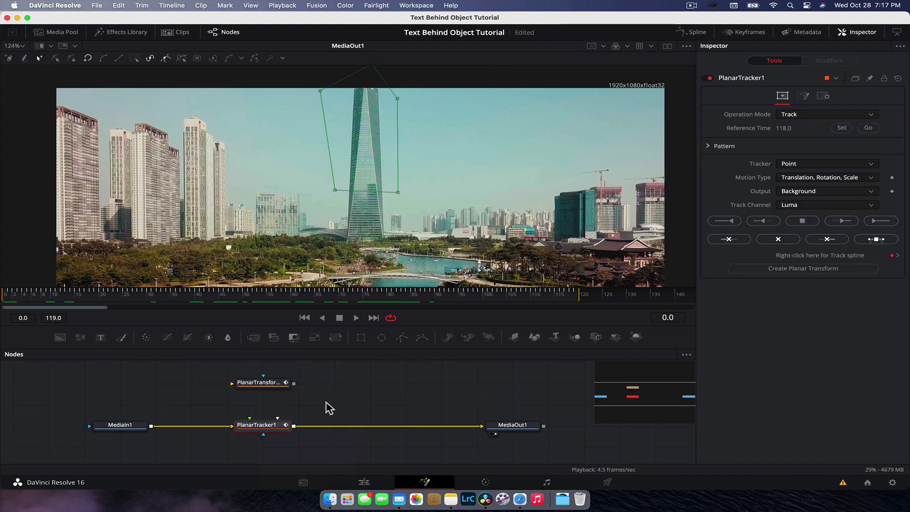
key(Delete)
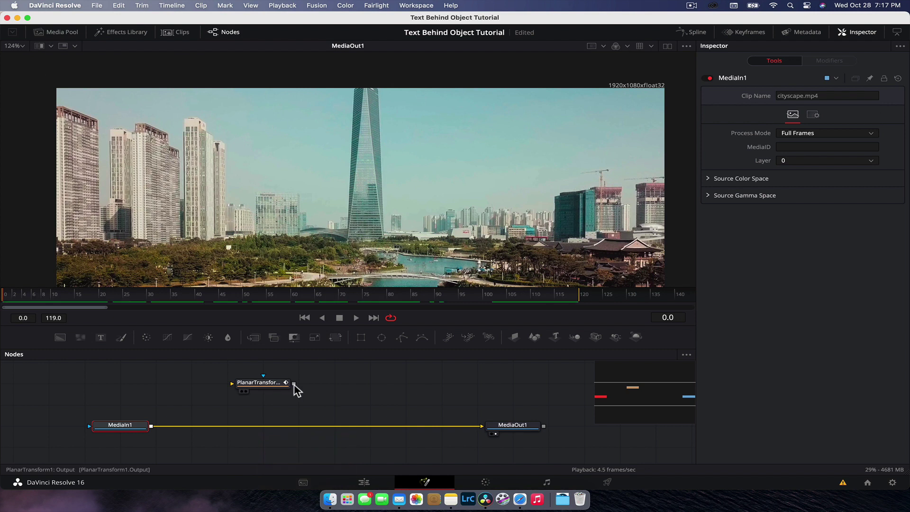
drag(294, 384, 151, 427)
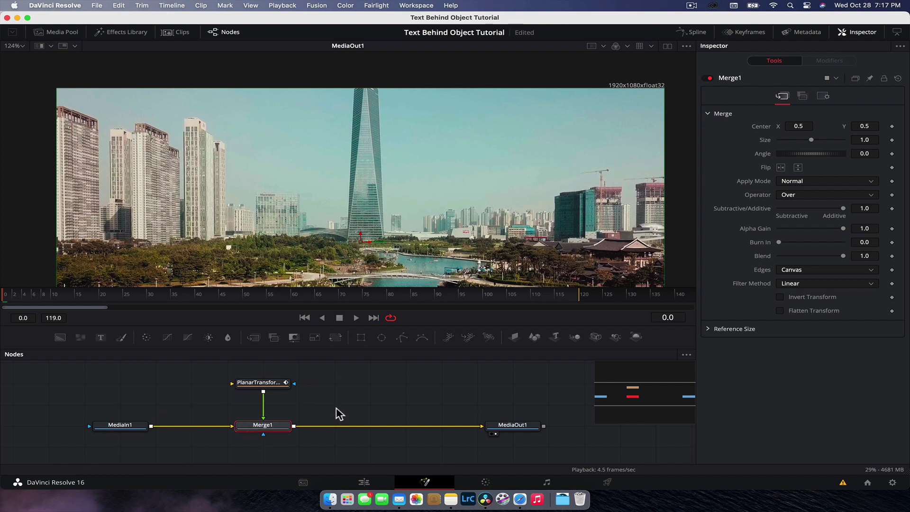
scroll(408, 248, down, 3)
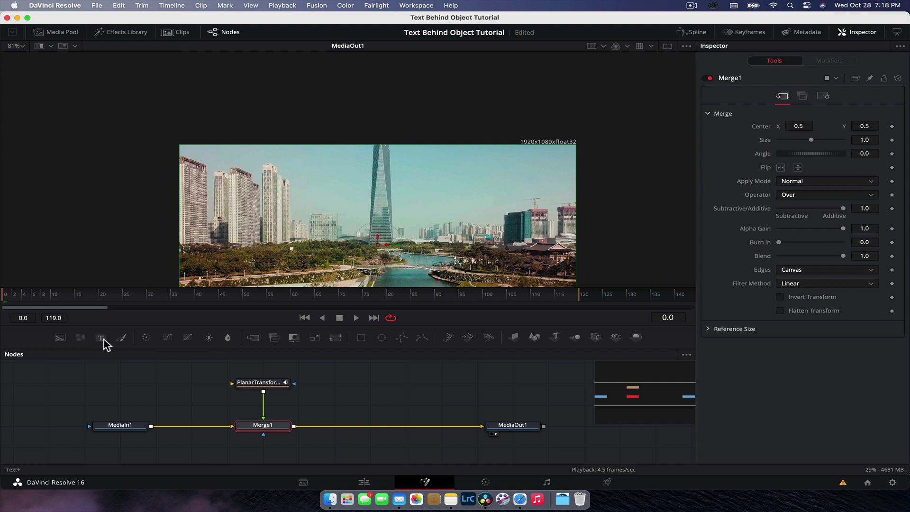
Step: Add a Text+ node feeding PlanarTransform1 that reads 'CITYSCAPE'
drag(170, 391, 170, 391)
drag(187, 383, 277, 390)
click(798, 169)
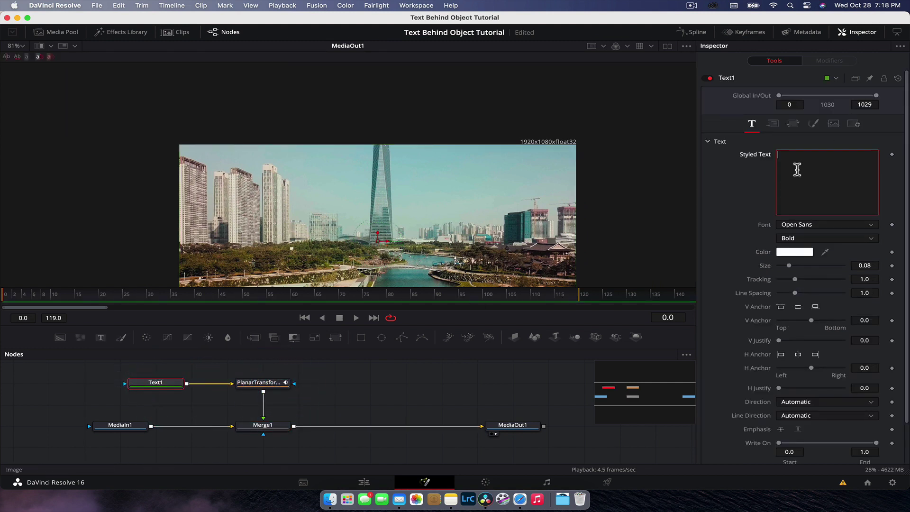
text(CITYSCAPE)
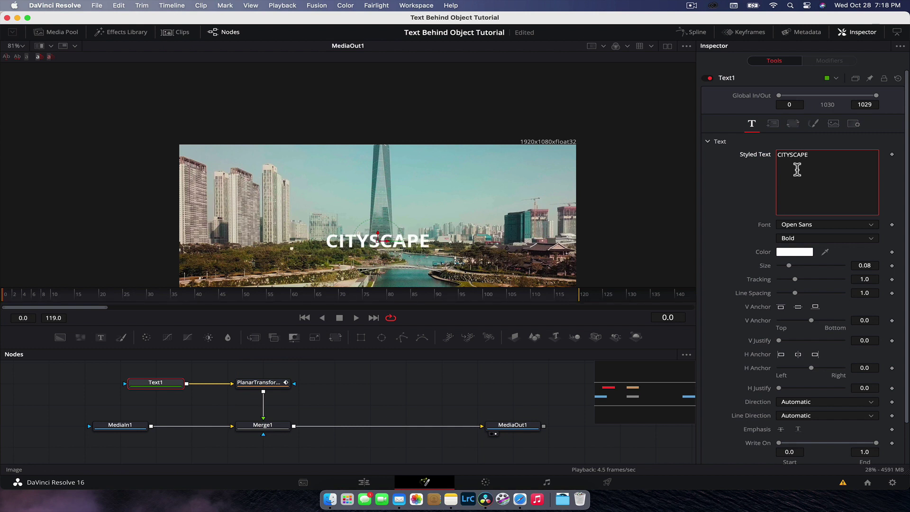
Step: Make the title size 0.1401 and Extrabold, move it up into the sky, and play to check
drag(855, 265, 793, 268)
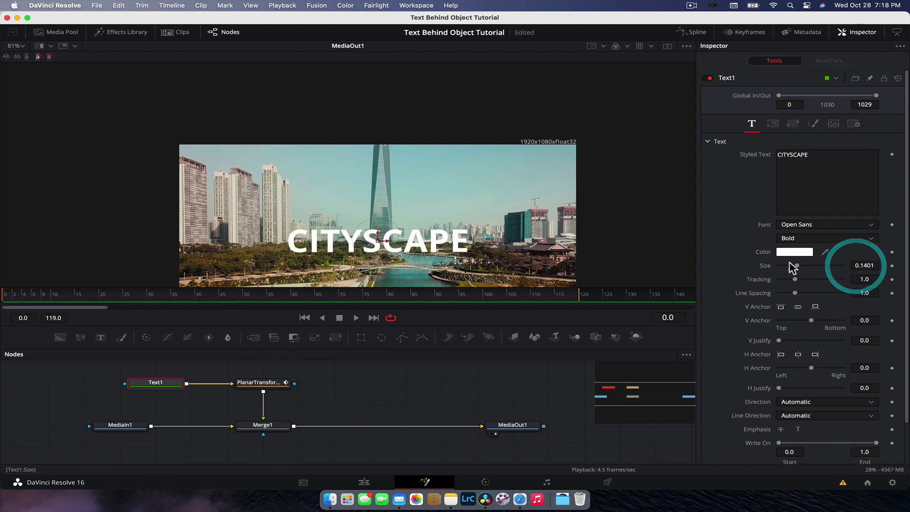
click(812, 238)
click(815, 276)
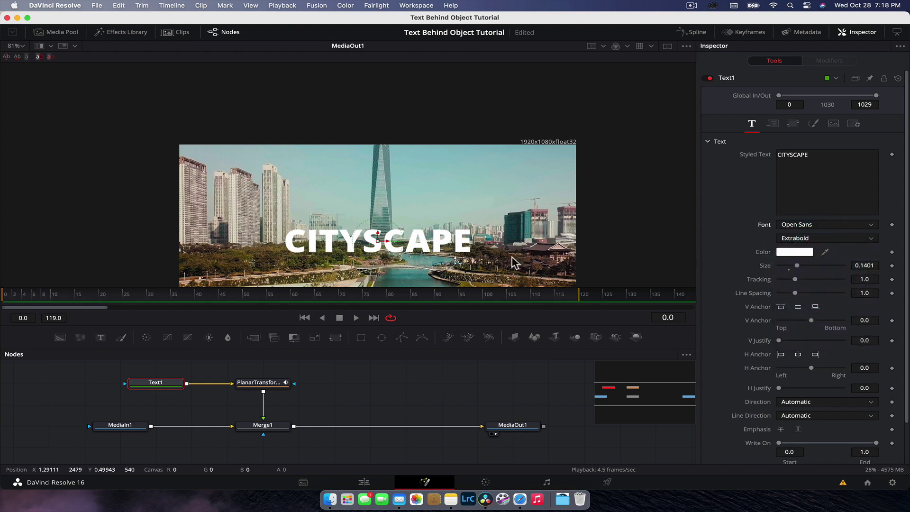
drag(378, 244, 388, 180)
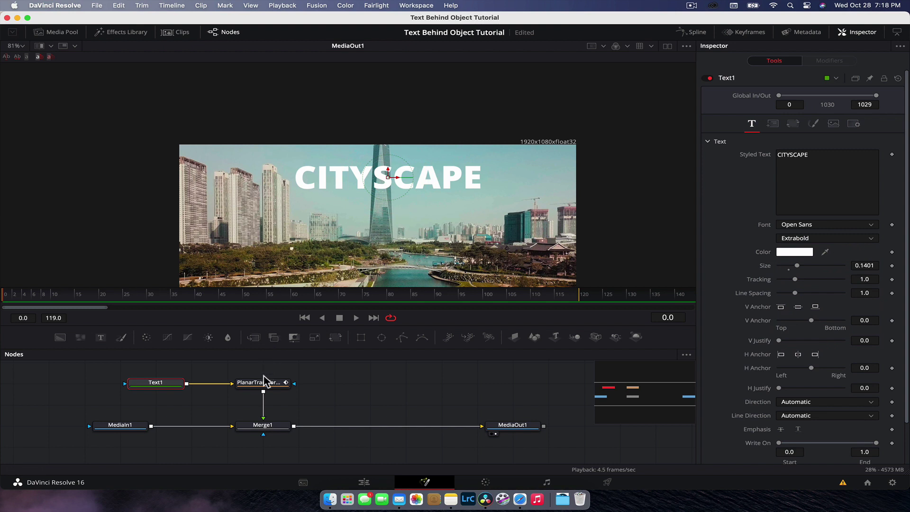
key(space)
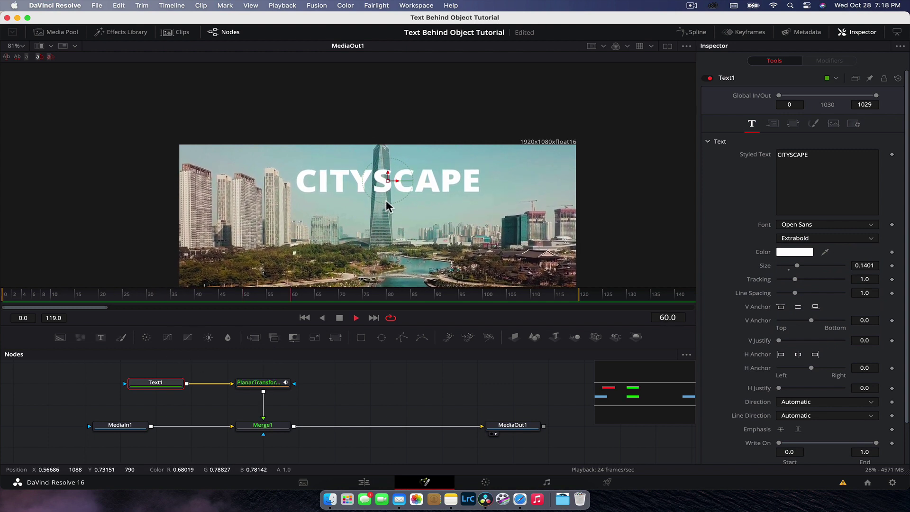
key(space)
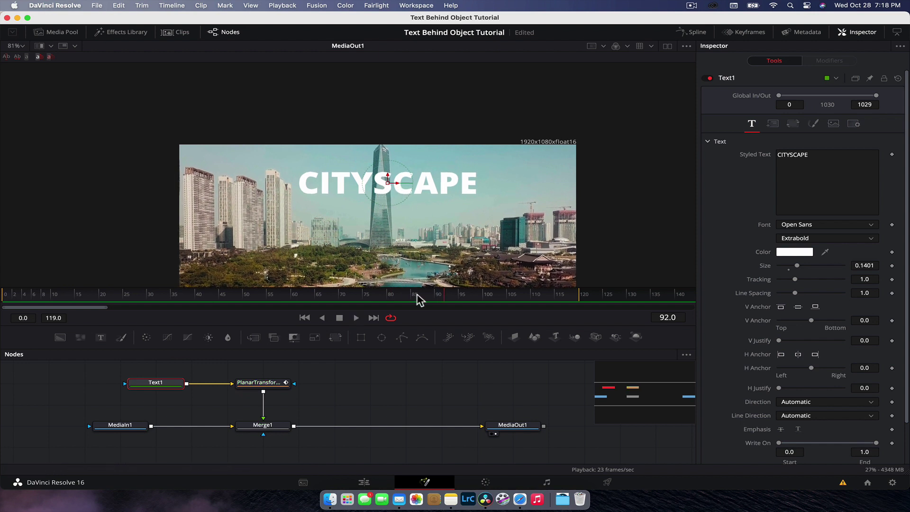
drag(419, 300, 3, 327)
key(space)
key(space)
key(space)
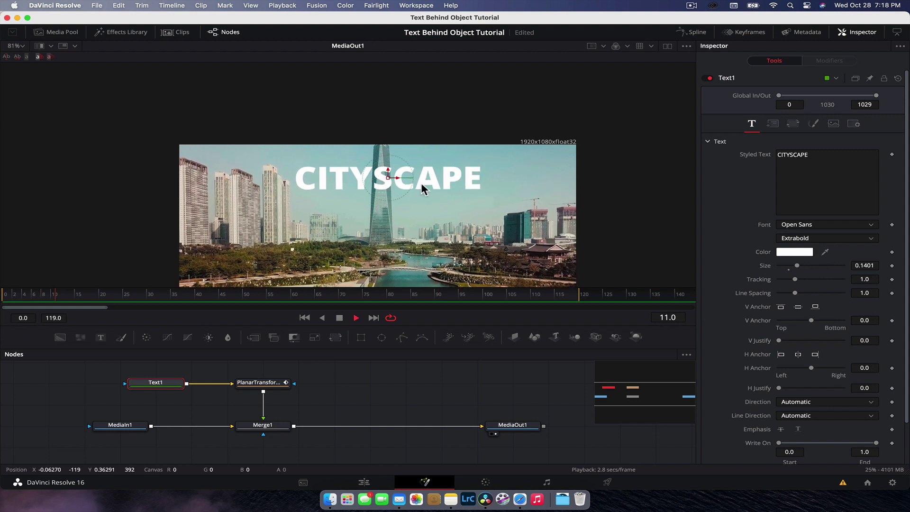
key(space)
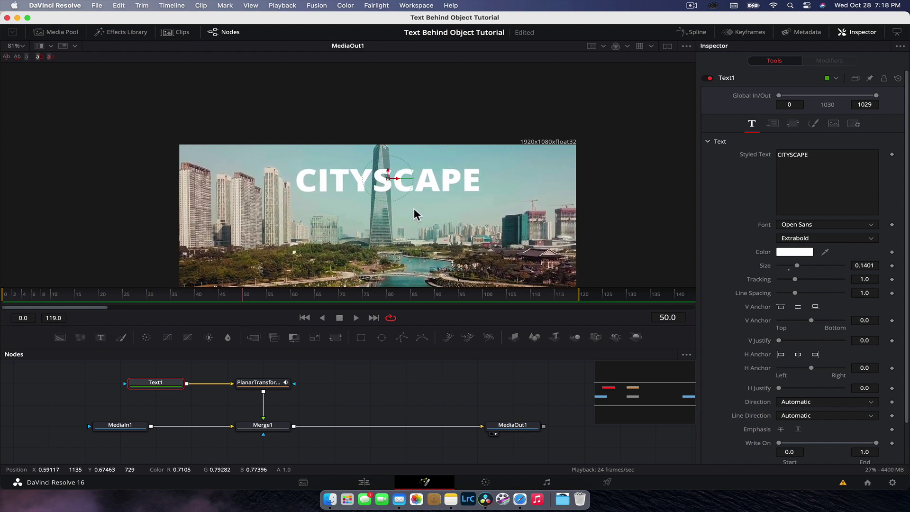
scroll(414, 209, up, 3)
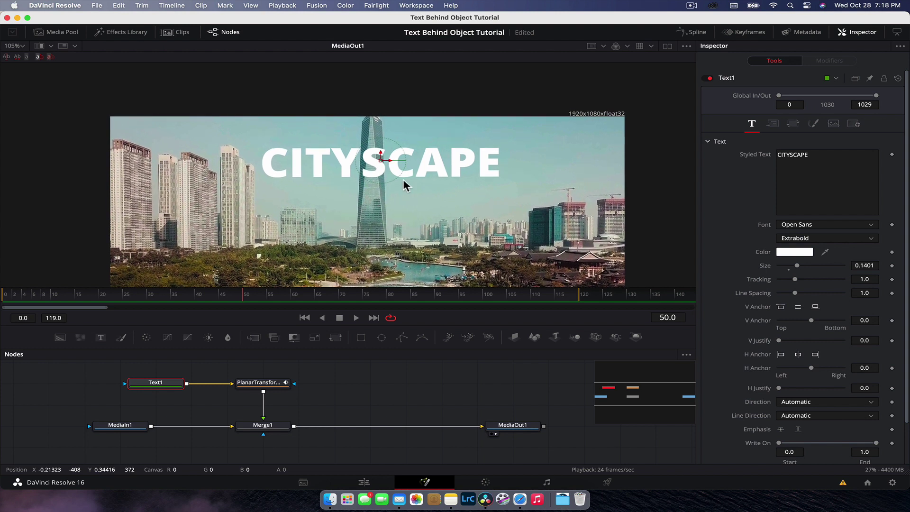
scroll(397, 184, left, 2)
scroll(391, 173, up, 2)
scroll(391, 174, up, 5)
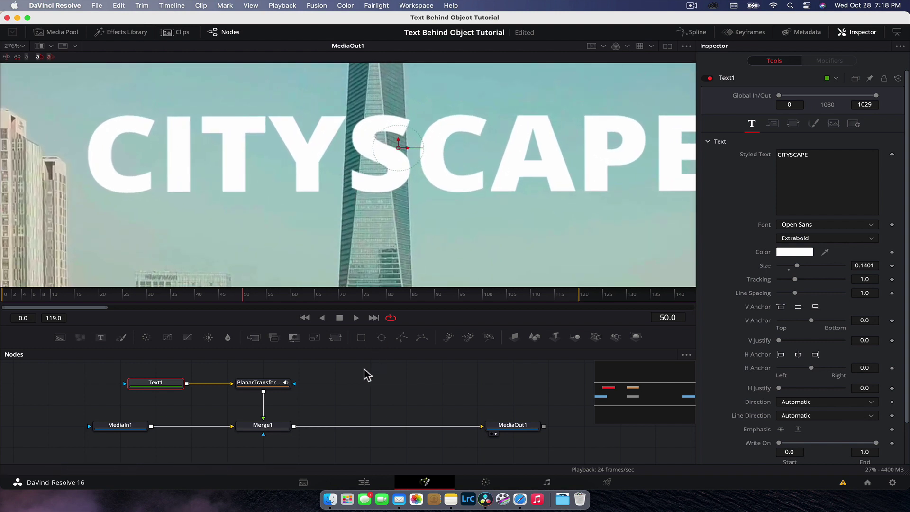
scroll(348, 382, left, 8)
scroll(342, 382, left, 1)
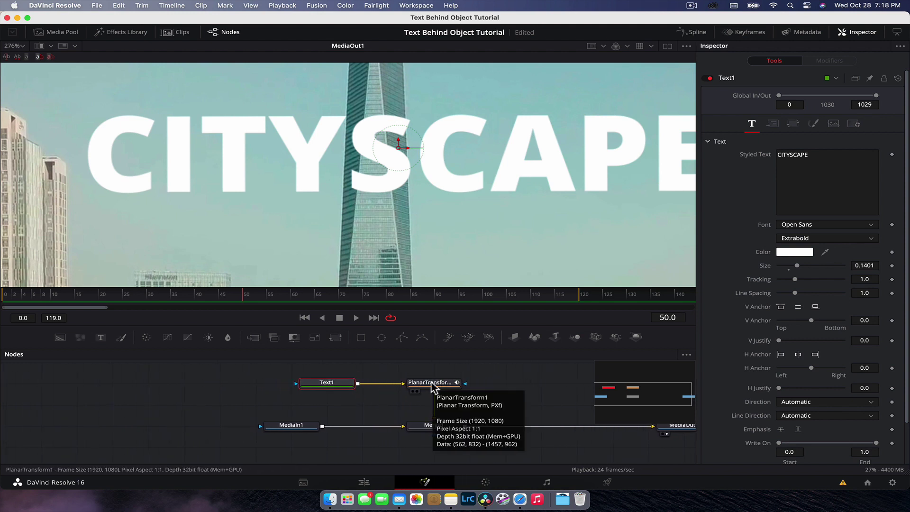
click(23, 297)
key(space)
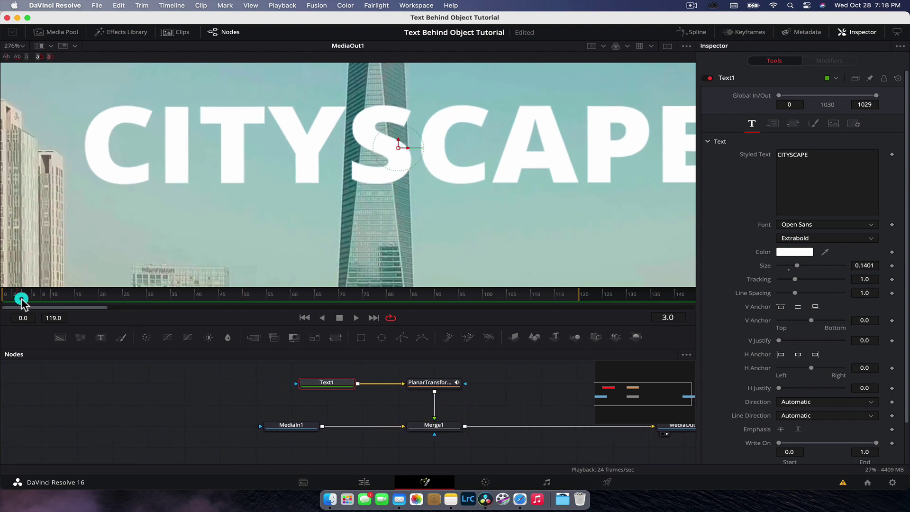
key(space)
Step: At the first frame, add a Polygon mask to the title and draw it over the tower
click(5, 296)
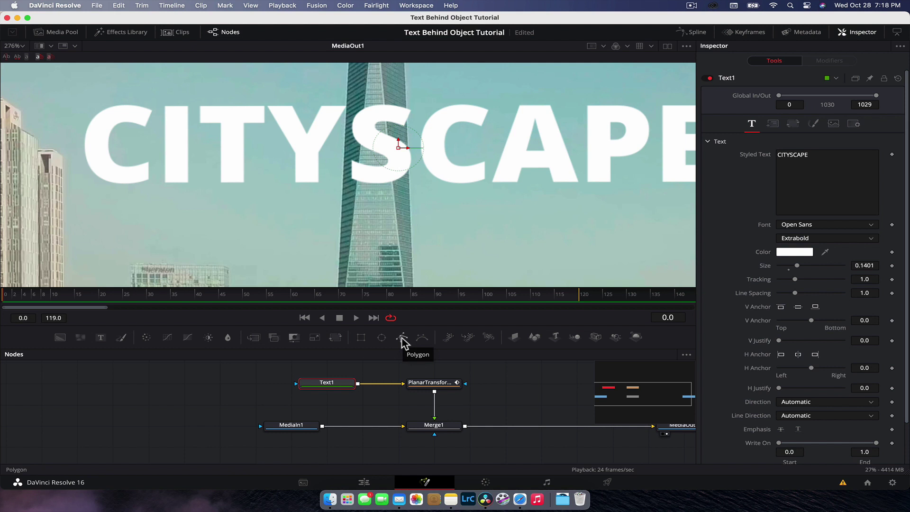
drag(403, 340, 221, 382)
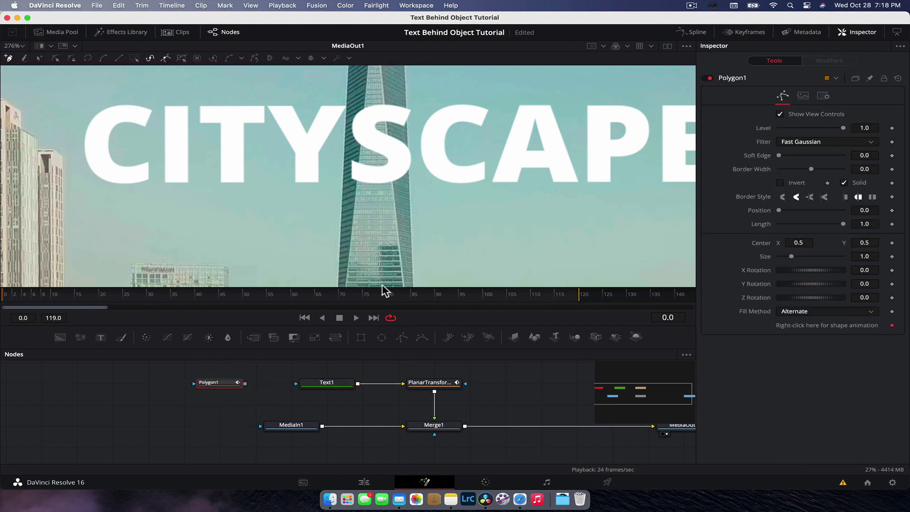
drag(245, 383, 316, 383)
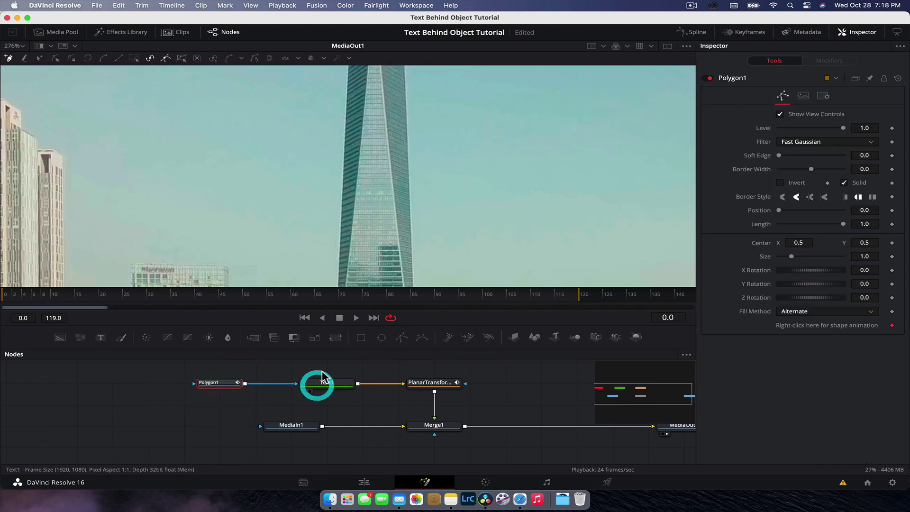
click(345, 96)
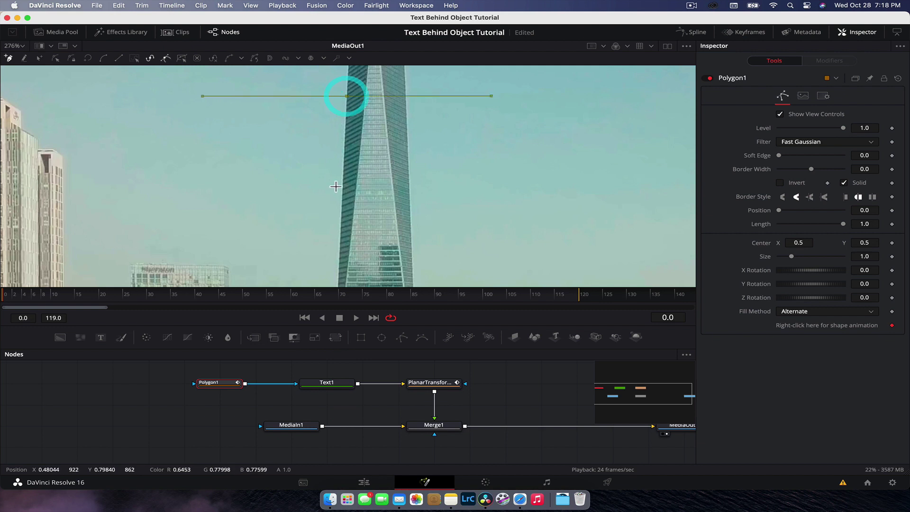
click(339, 231)
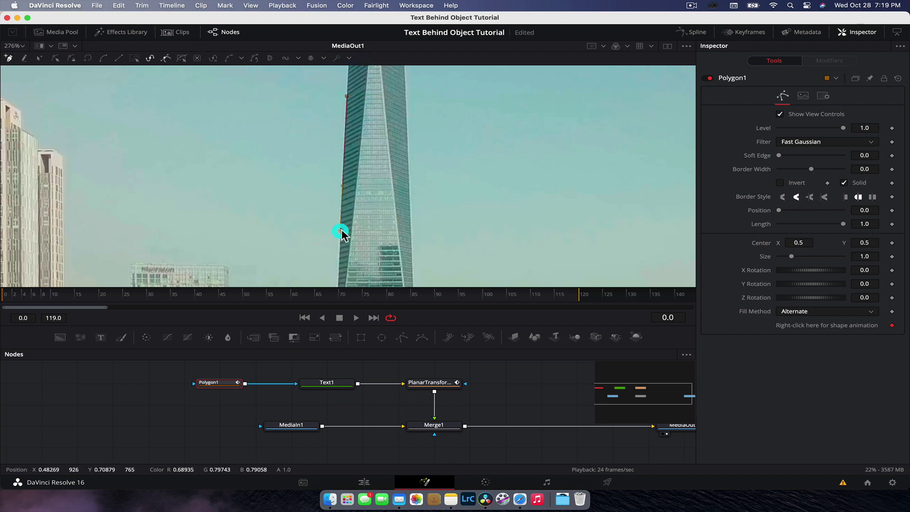
click(347, 96)
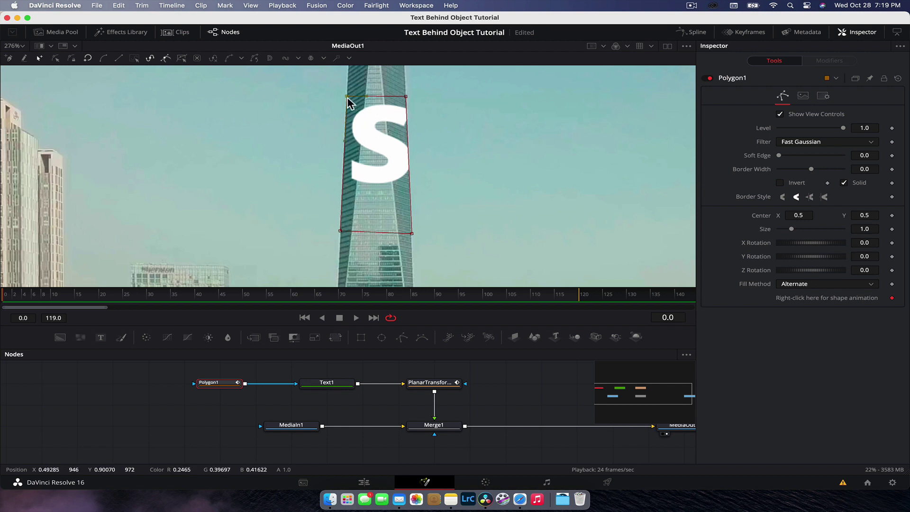
Step: Square off the mask's top corners, invert it, and select PlanarTransform1
click(346, 75)
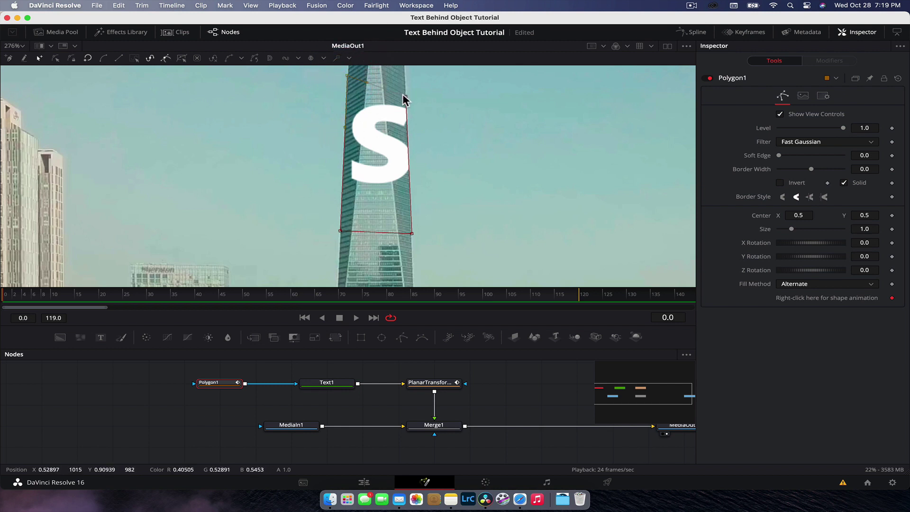
drag(406, 97, 405, 75)
click(404, 75)
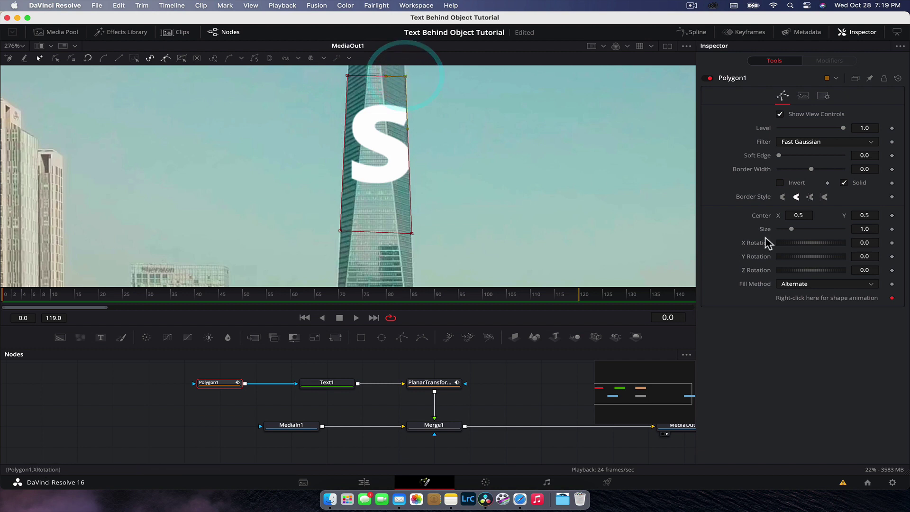
click(780, 183)
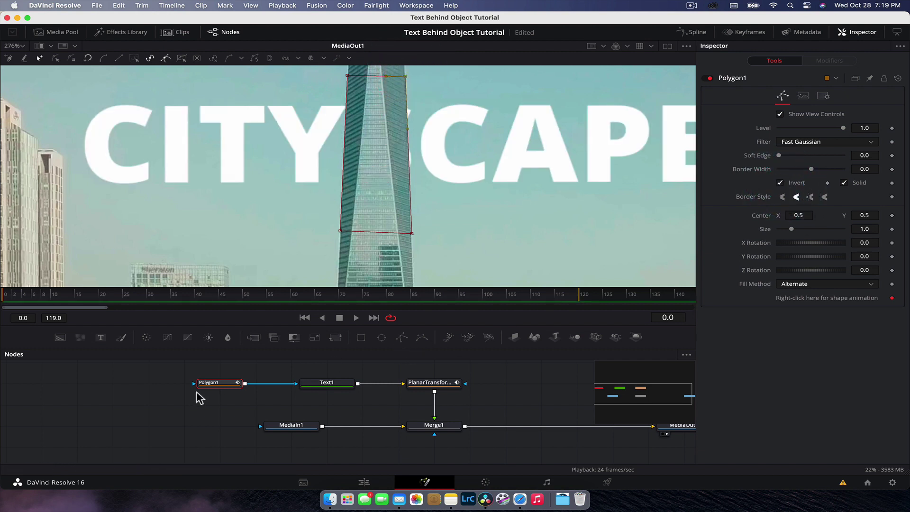
click(123, 417)
click(430, 382)
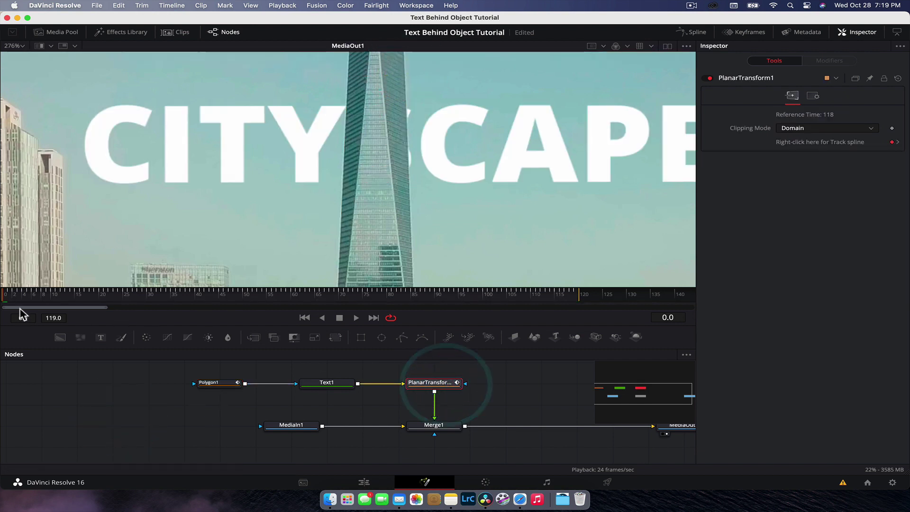
scroll(409, 195, down, 5)
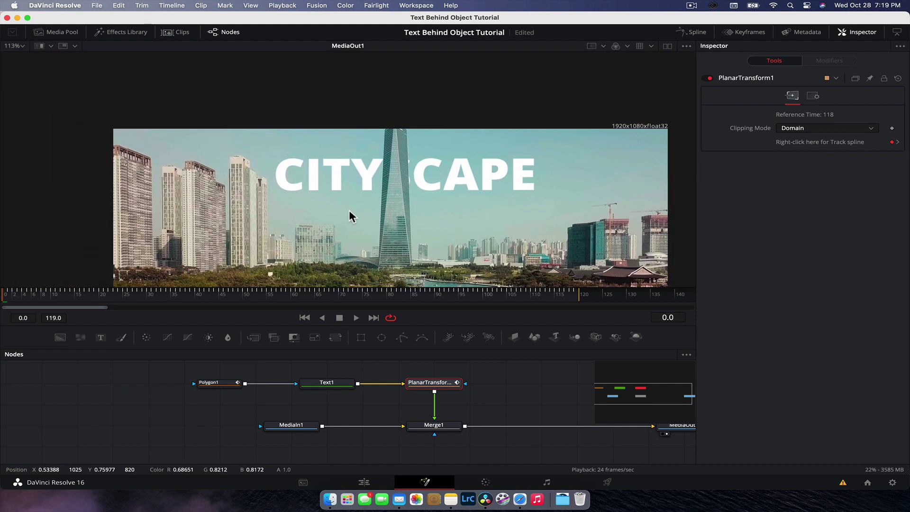
key(space)
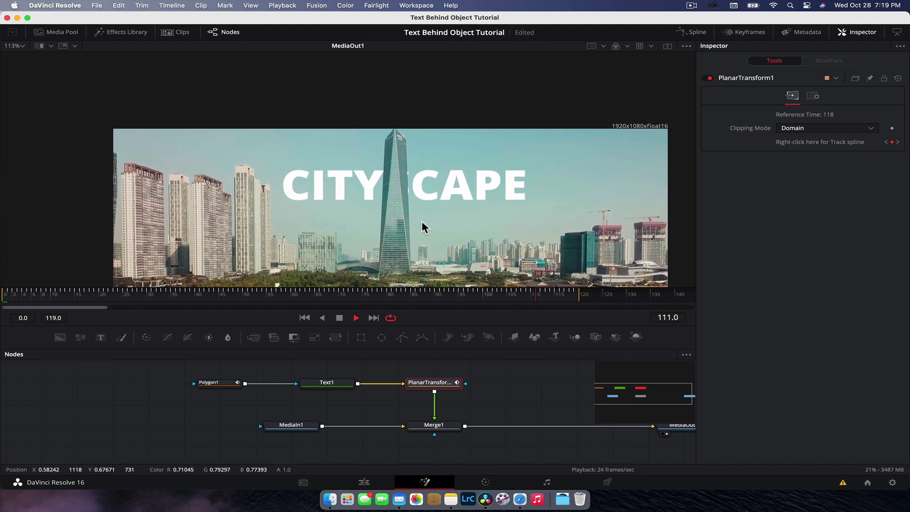
key(space)
key(space)
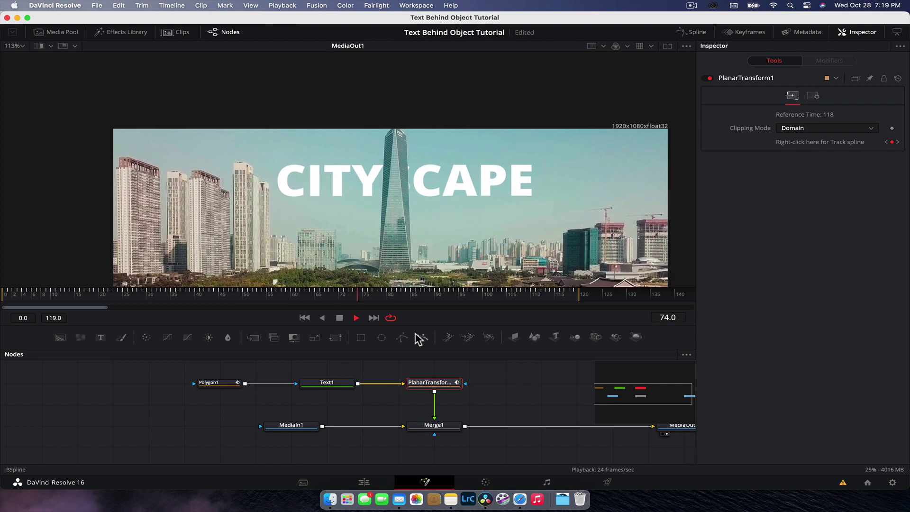
key(space)
drag(425, 326, 422, 285)
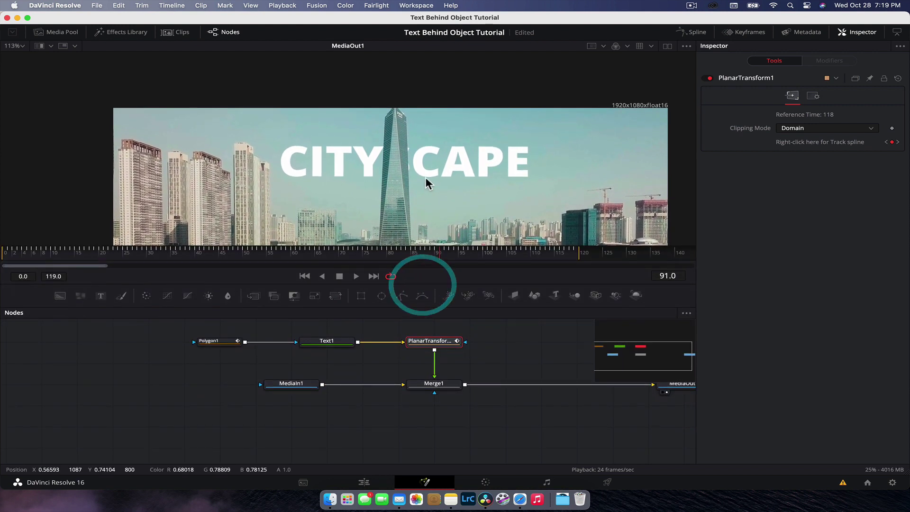
scroll(427, 173, down, 5)
scroll(425, 174, up, 8)
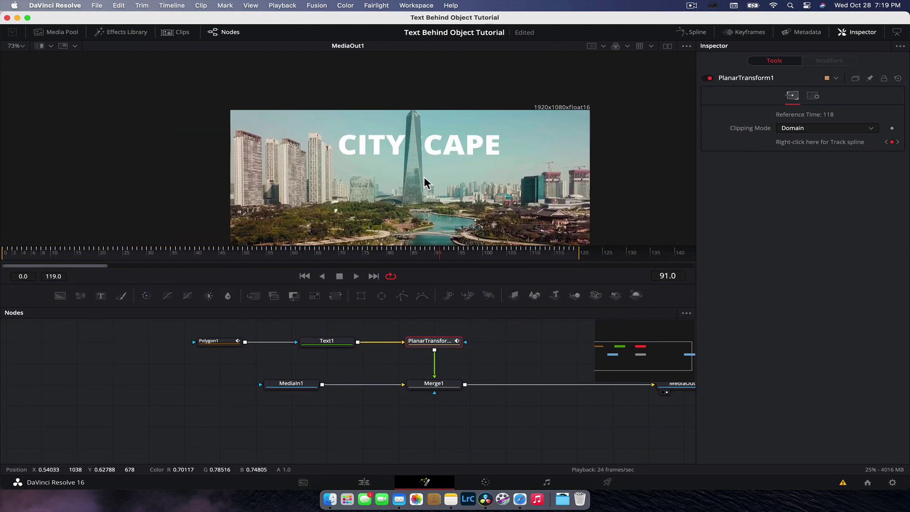
scroll(398, 121, up, 3)
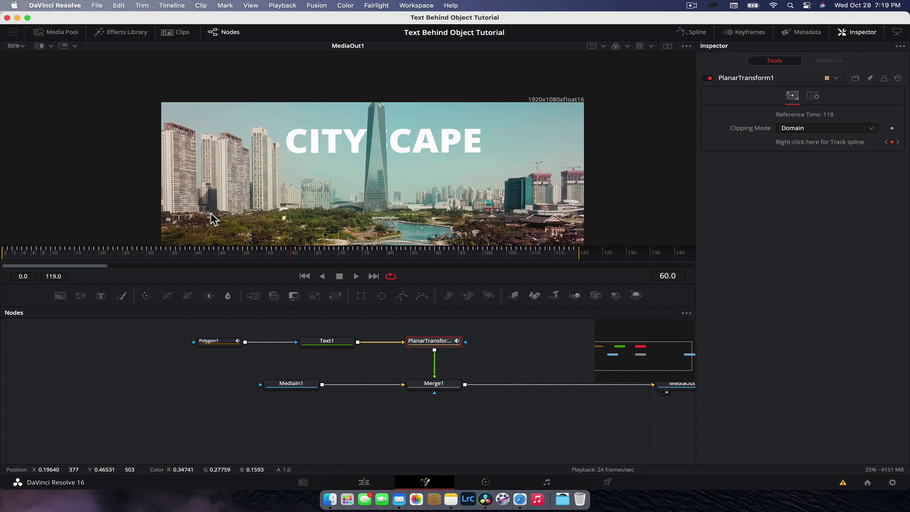
key(Home)
key(space)
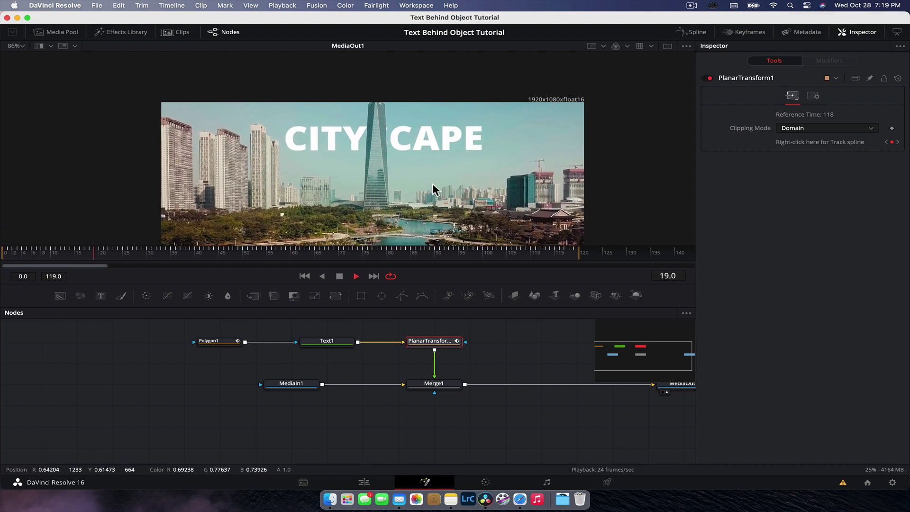
key(space)
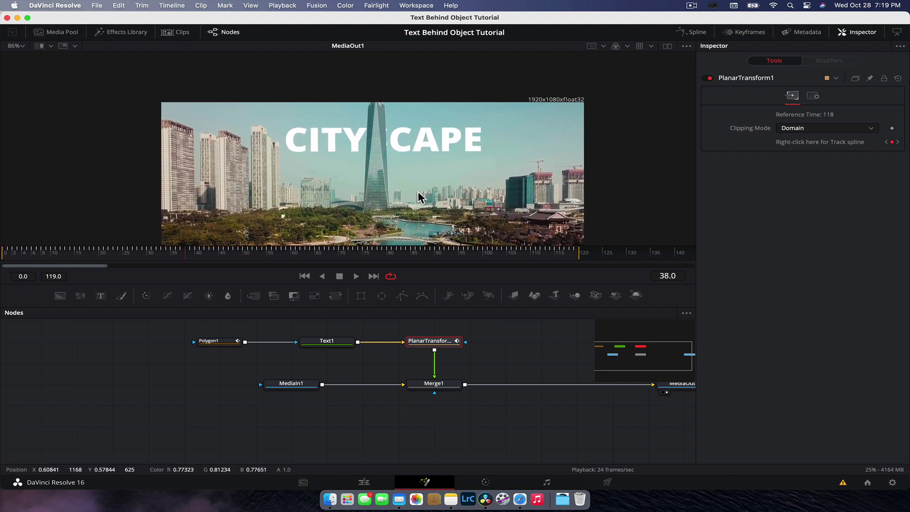
Step: Back on the Edit page, play the timeline, park on girlwithcamera.mp4, and open it in Fusion
click(364, 482)
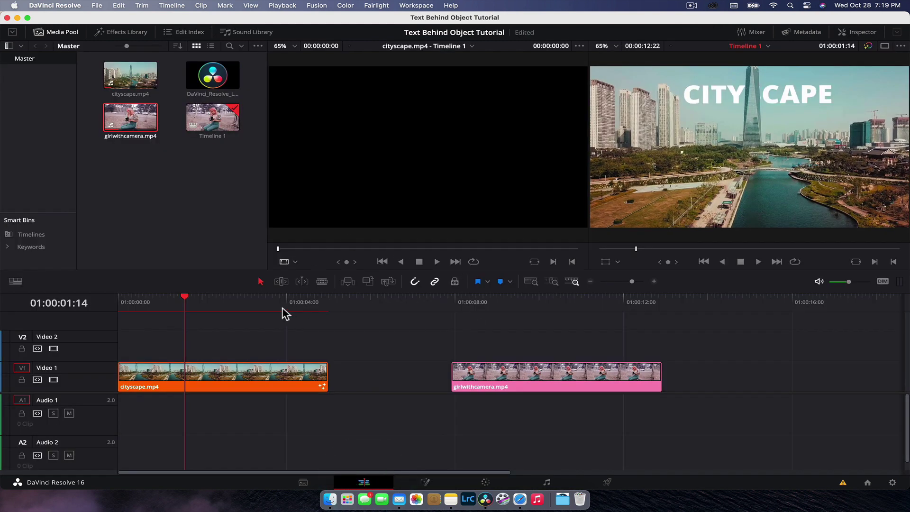
key(space)
click(124, 305)
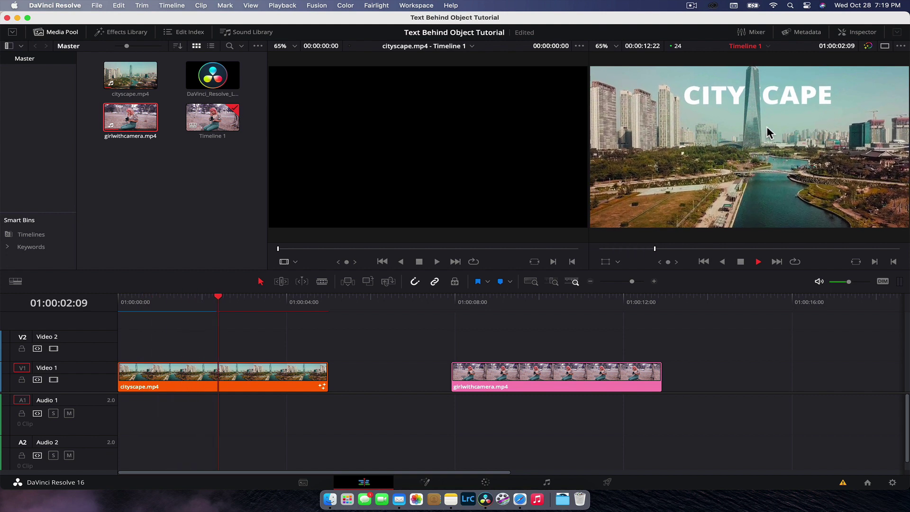
key(space)
drag(469, 306, 506, 305)
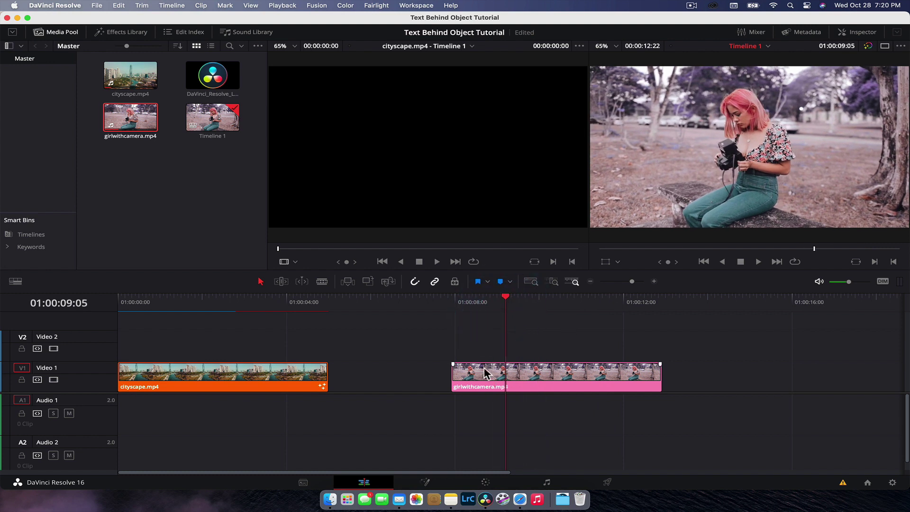
click(426, 482)
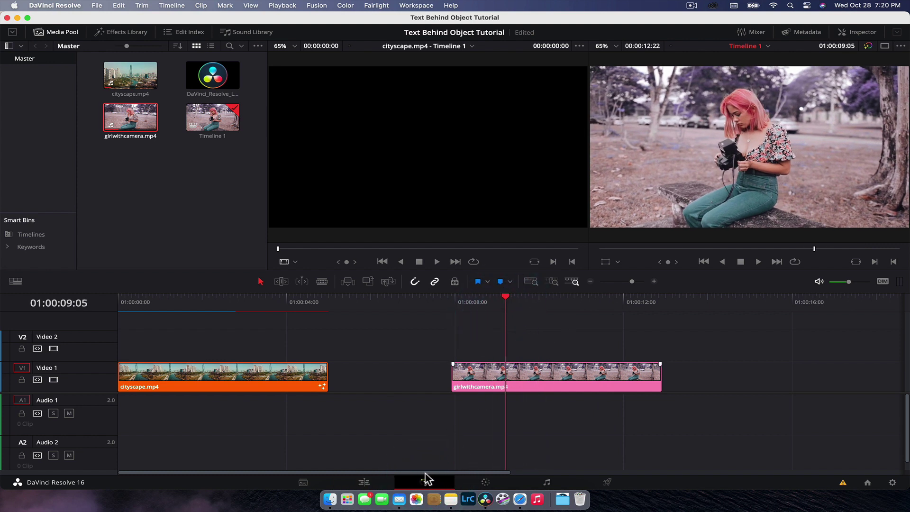
click(411, 313)
Step: Play and scrub the girl clip across frames 0–118, ending at frame 0 with nodes deselected
key(space)
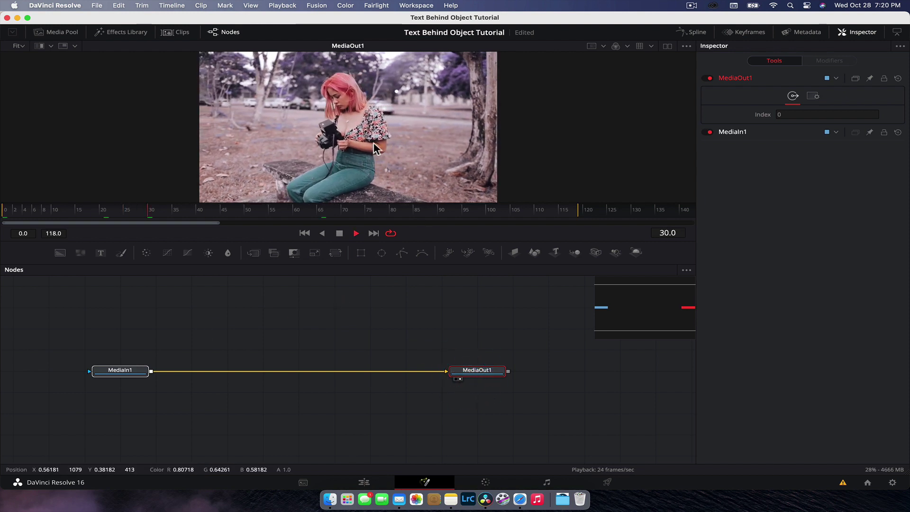
key(space)
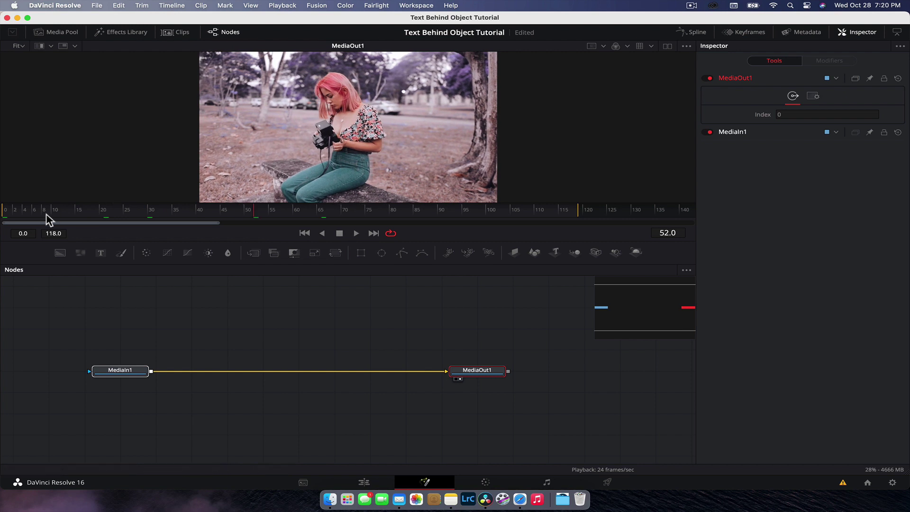
drag(48, 216, 397, 210)
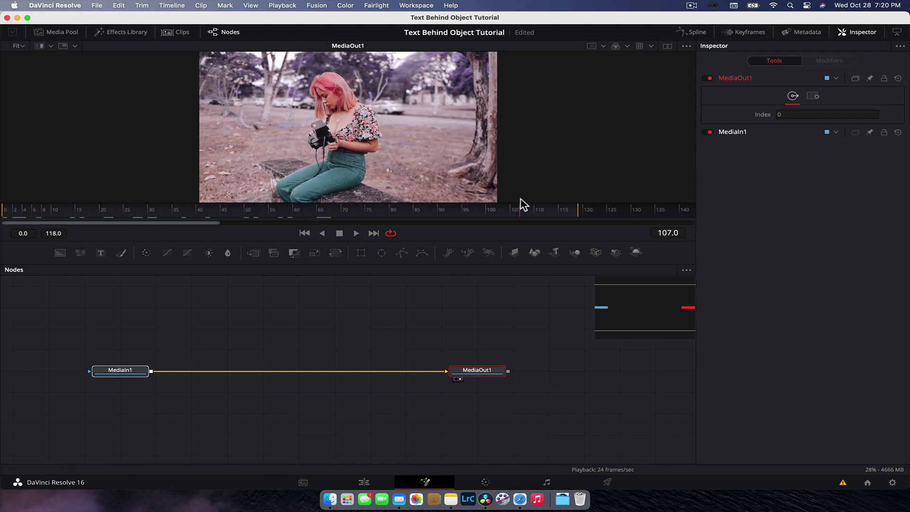
drag(523, 205, 7, 219)
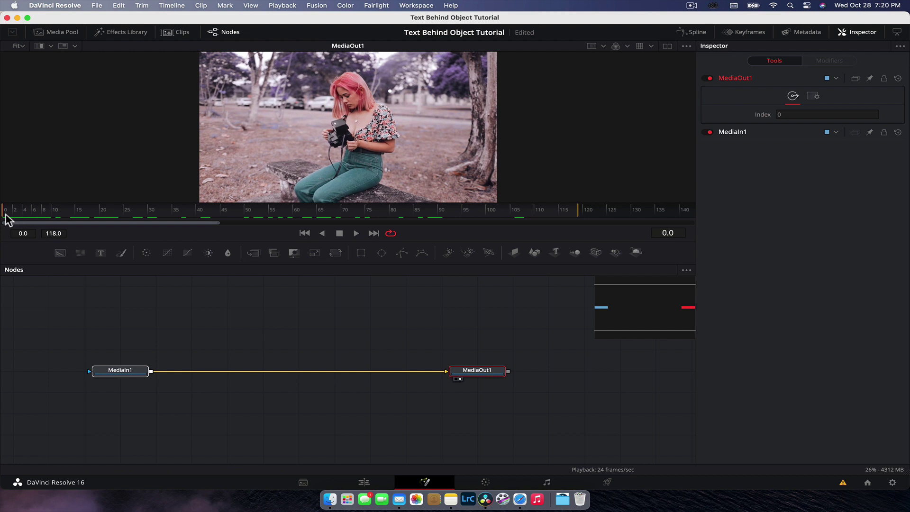
key(space)
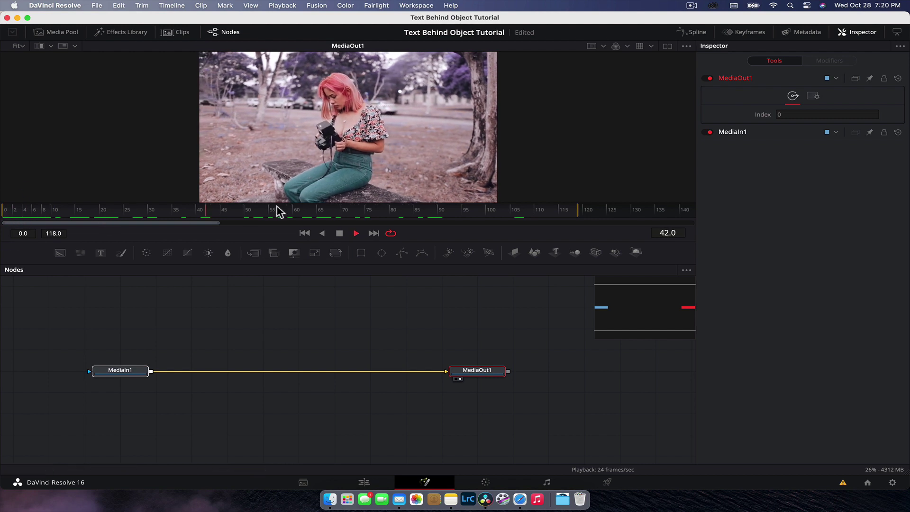
key(space)
drag(218, 211, 290, 219)
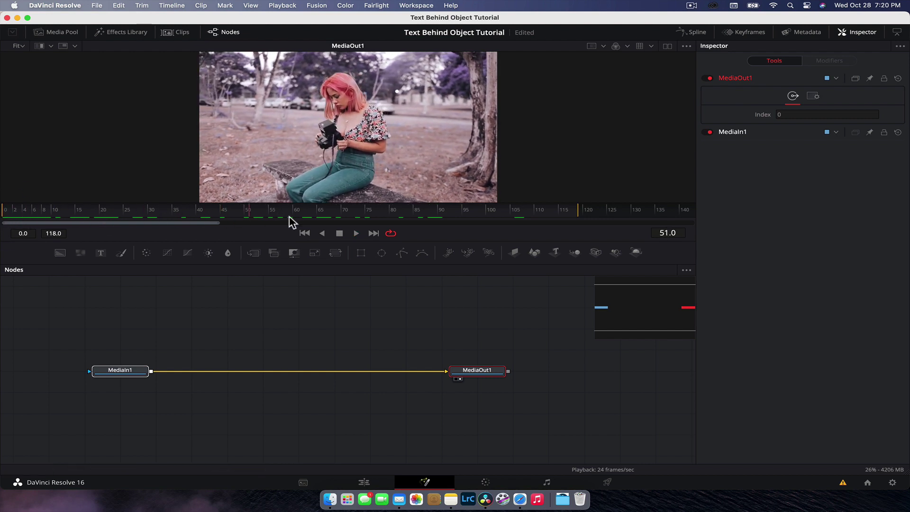
mouse_move(511, 218)
mouse_down()
mouse_move(76, 211)
mouse_move(500, 223)
mouse_up()
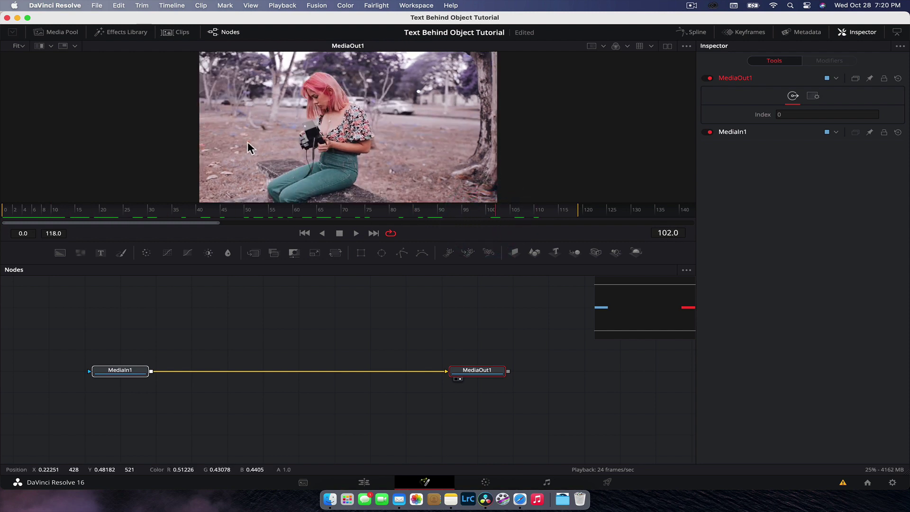
drag(67, 209, 351, 222)
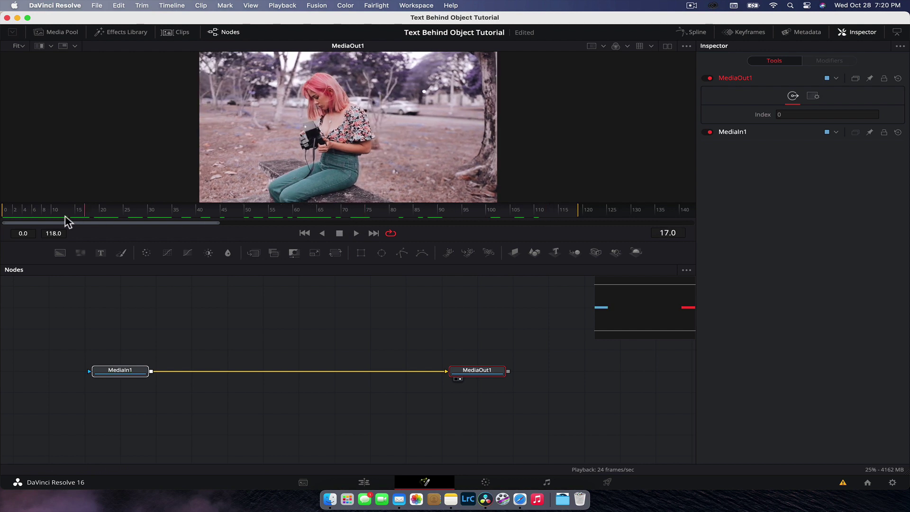
drag(67, 221, 9, 215)
click(199, 332)
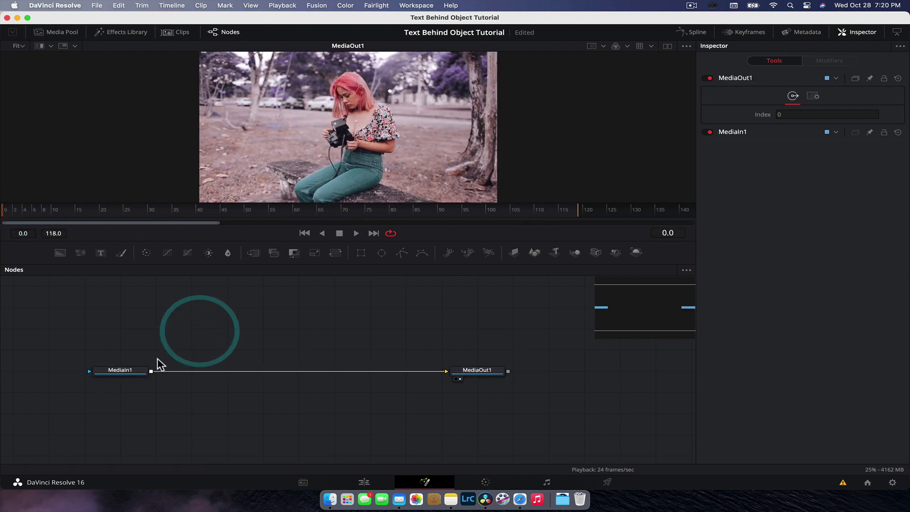
Step: Add a Tracker node after MediaIn1 by searching 'track' in Select Tool
click(126, 371)
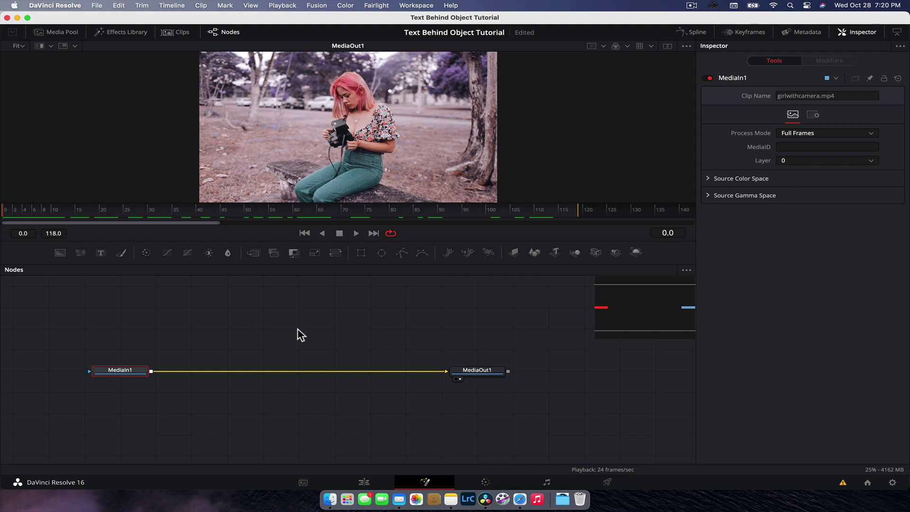
key(shift+space)
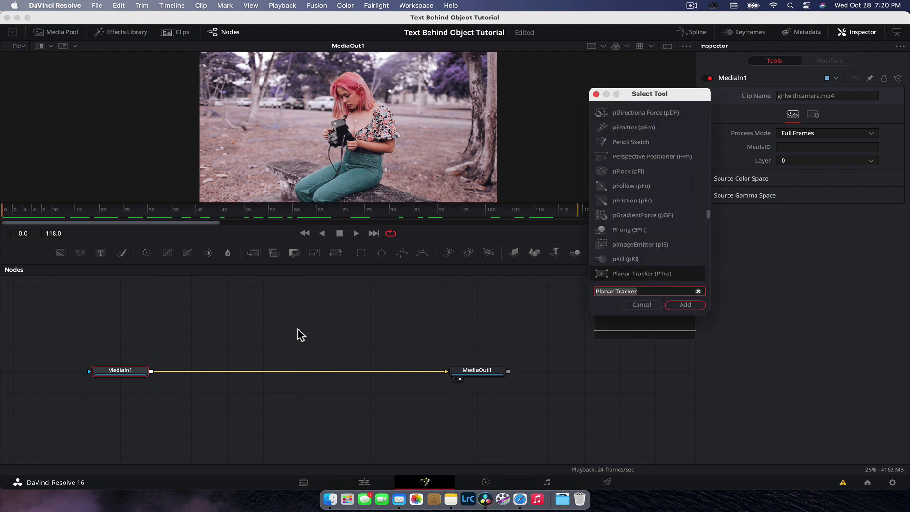
text(track)
key(Return)
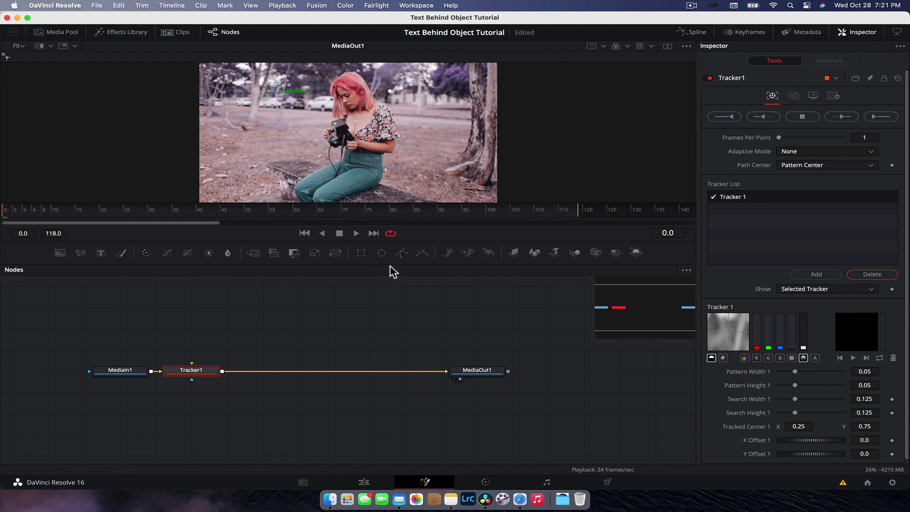
Step: Move Tracker 1 onto the ground left of the girl and shrink its search area to 0.064777 × 0.100510
drag(391, 263, 392, 292)
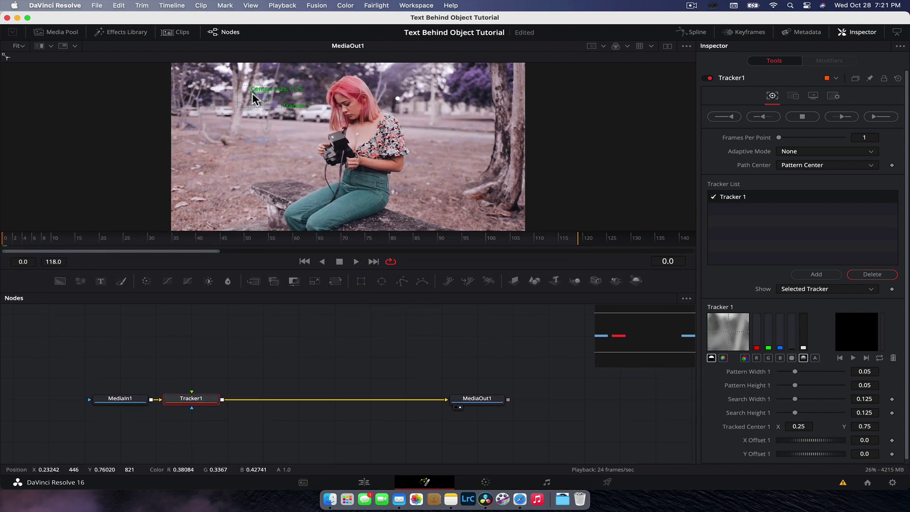
drag(253, 97, 231, 146)
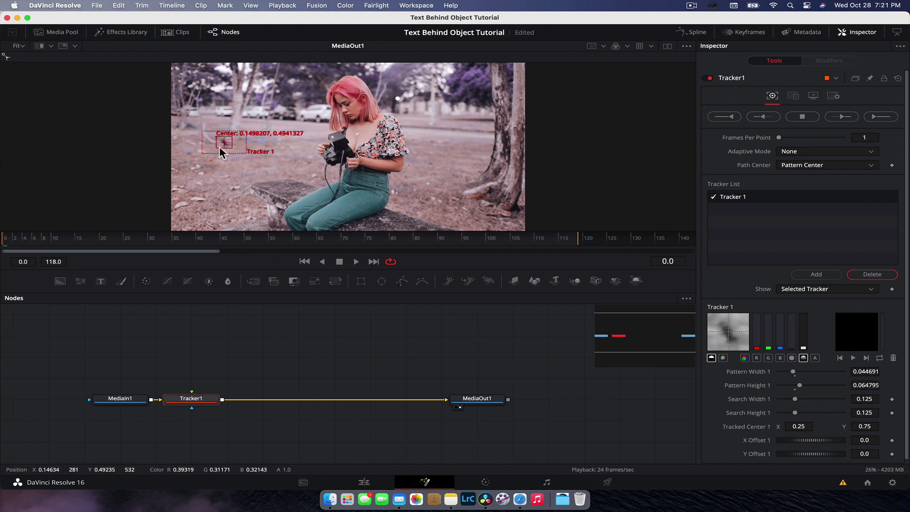
drag(229, 147, 223, 142)
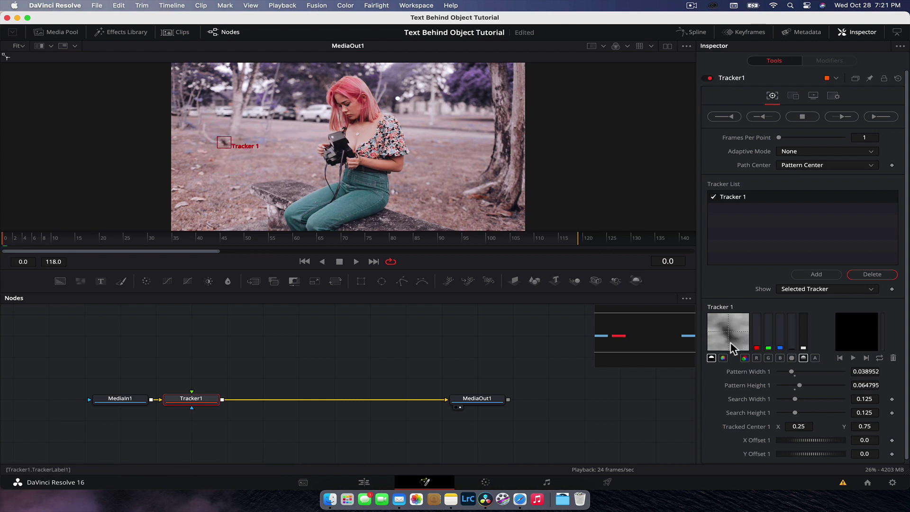
drag(246, 154, 286, 181)
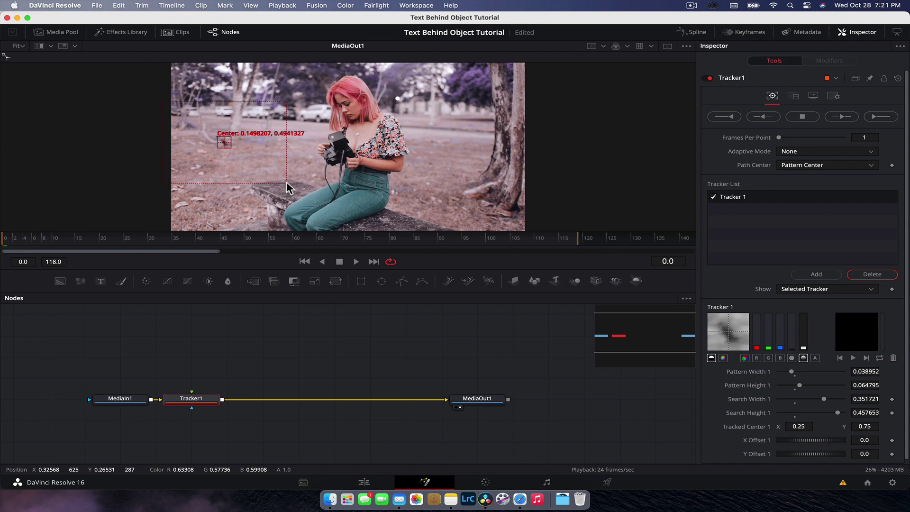
drag(286, 181, 232, 154)
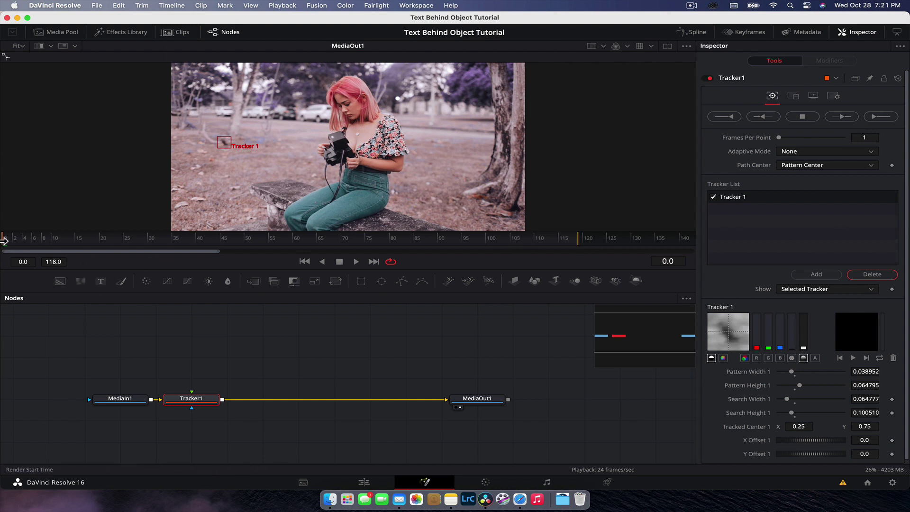
Step: Track the ground point forward, dismiss the render notice, and place Tracker1 between MediaIn1 and MediaOut1
click(876, 123)
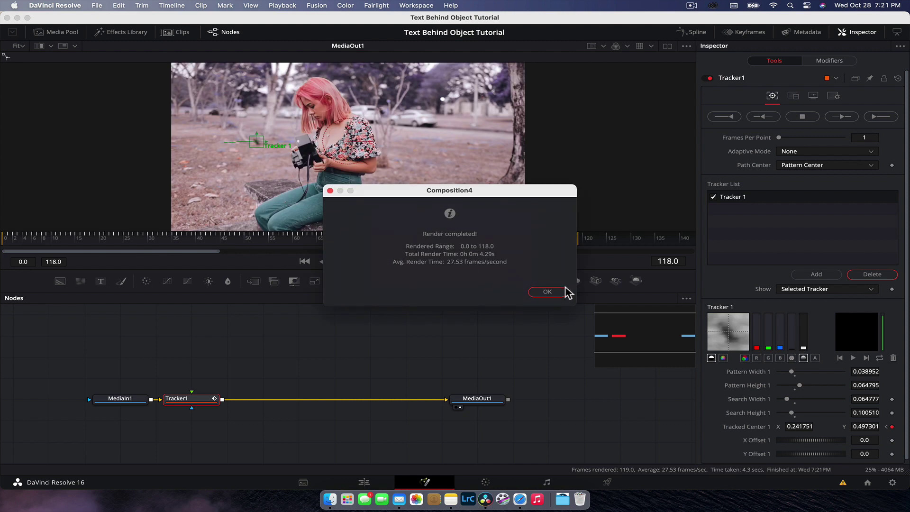
click(550, 290)
drag(179, 403, 234, 404)
click(16, 246)
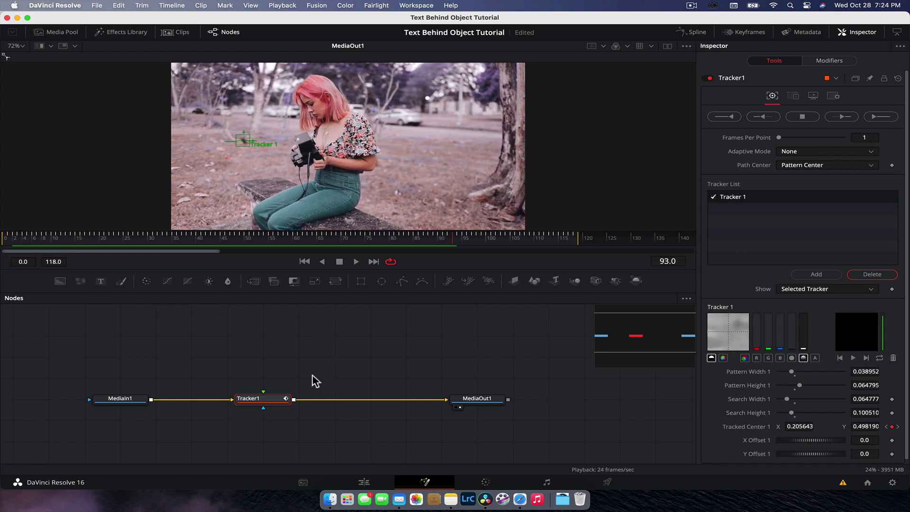
mouse_move(255, 404)
mouse_down()
mouse_move(270, 398)
mouse_move(254, 390)
mouse_up()
click(252, 394)
Step: Show Tracker1's Operation settings and play the clip briefly to review the track
click(793, 97)
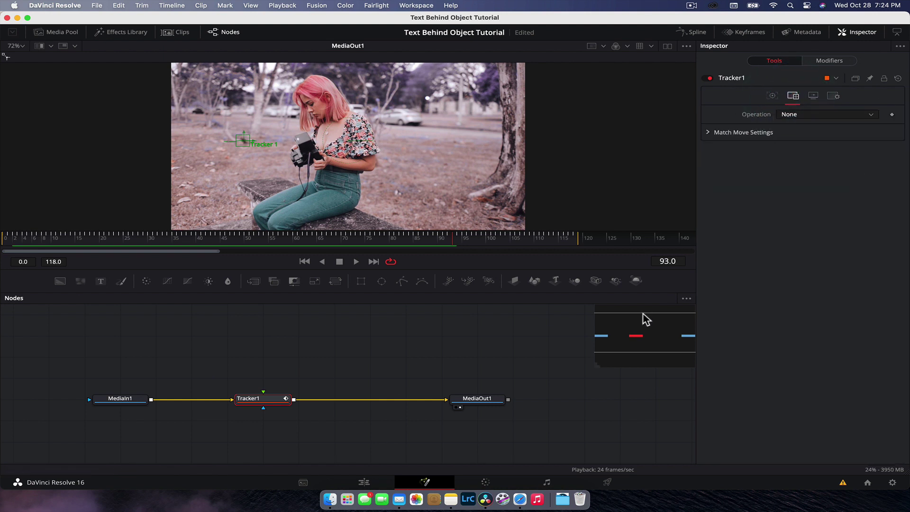
key(space)
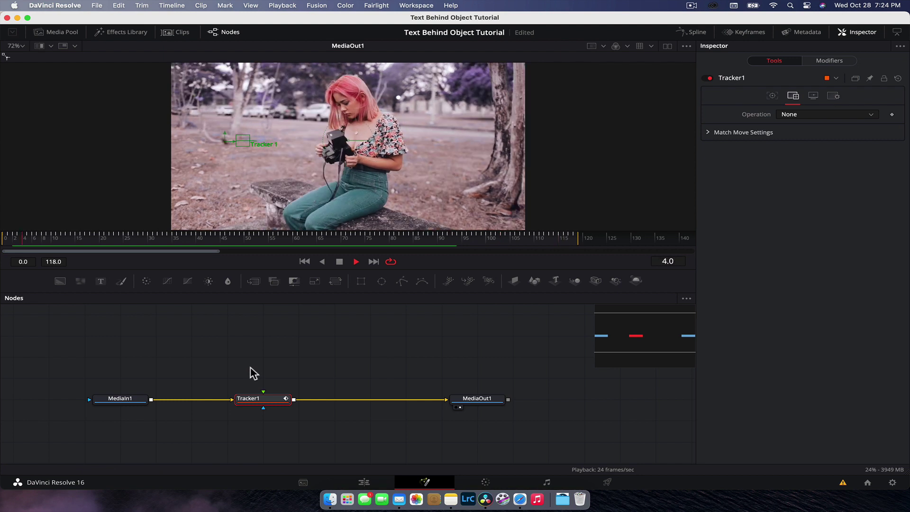
key(space)
Step: Set Tracker1's Operation to Match Move, play it back from frame 0, and add a Text node
click(823, 115)
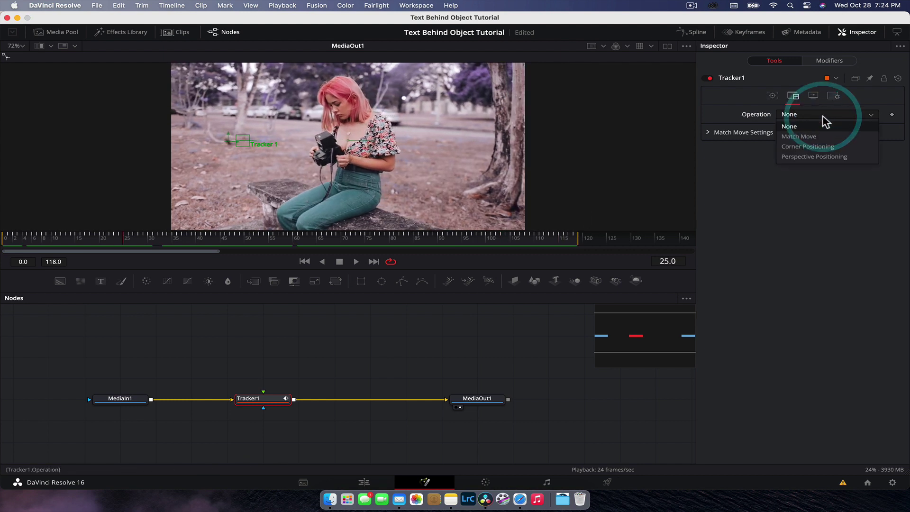
click(831, 136)
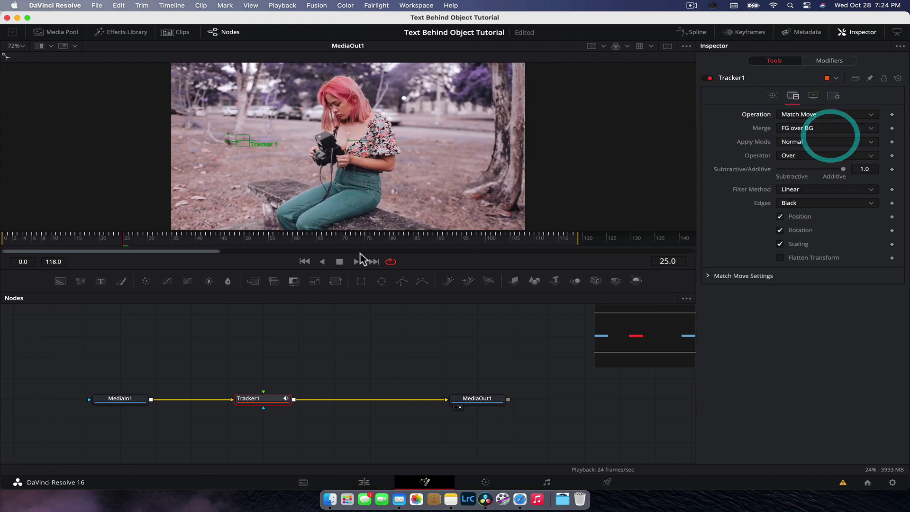
key(space)
key(space)
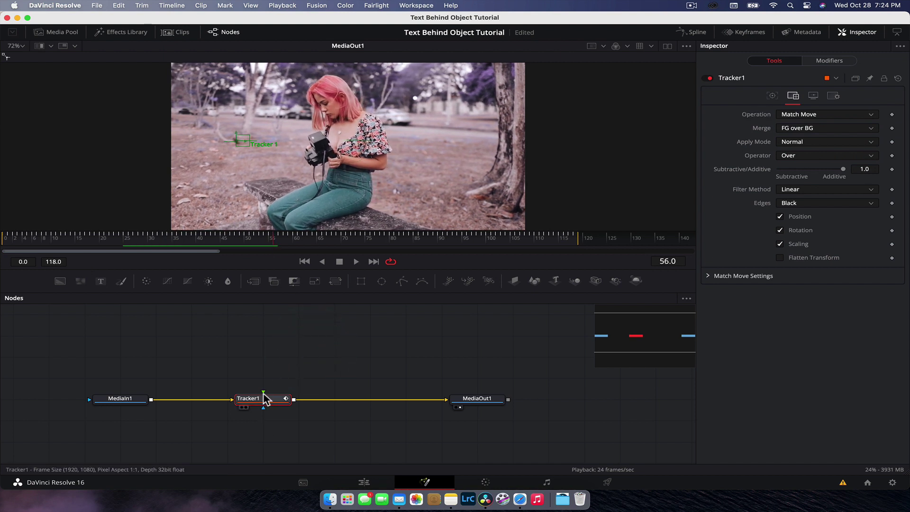
click(72, 247)
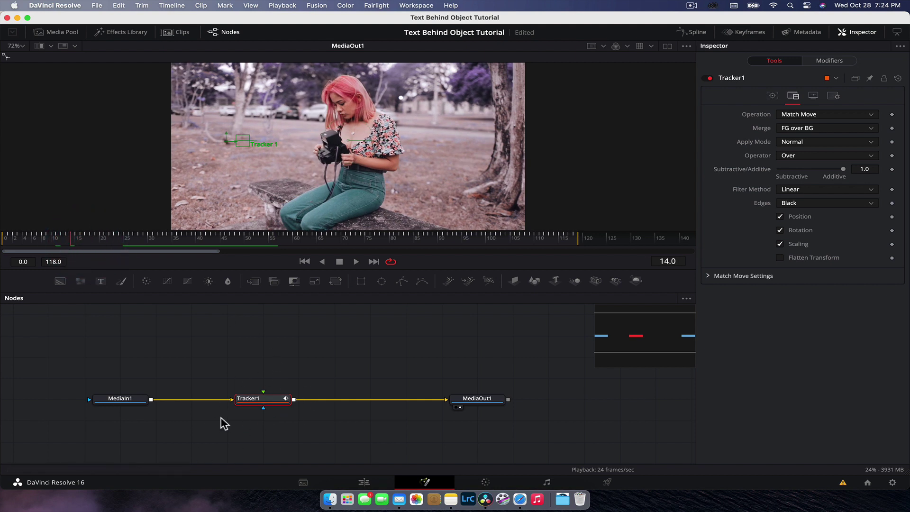
click(6, 237)
key(space)
key(space)
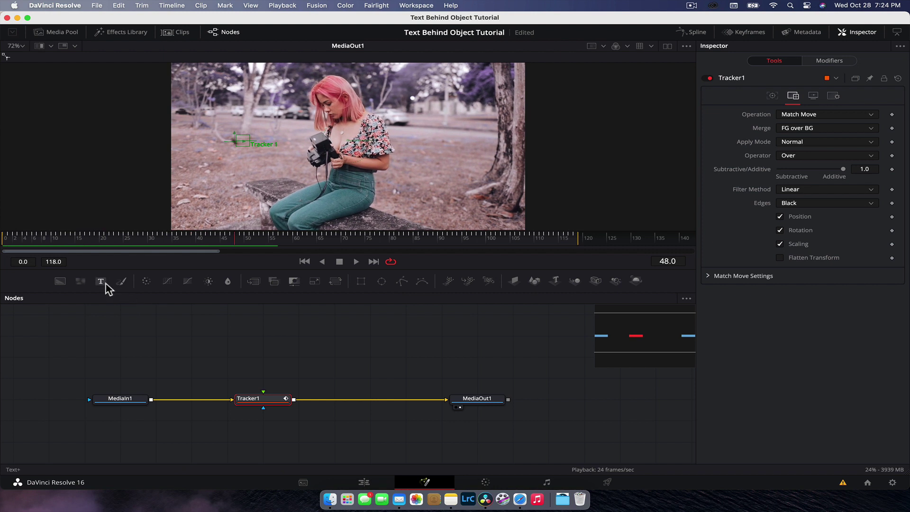
drag(106, 284, 265, 393)
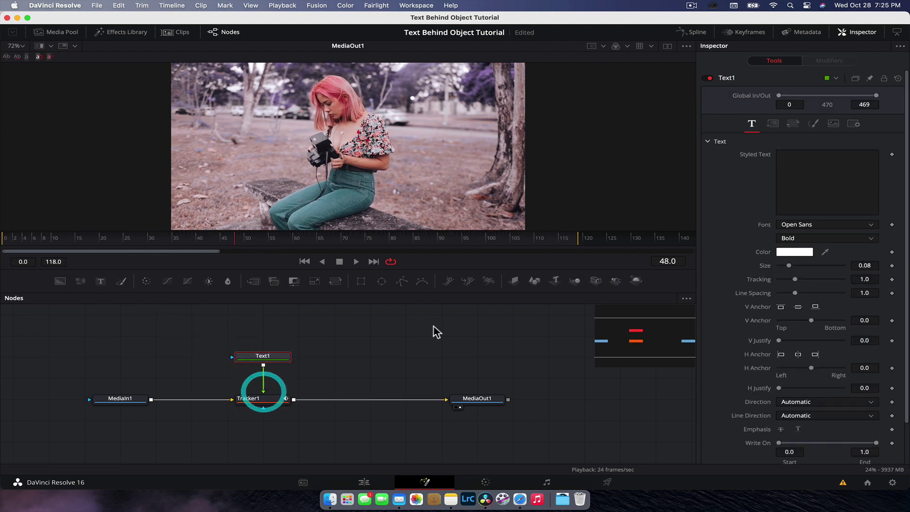
Step: Enter PHOTOGRAPHY in Extrabold Italic at size 0.15 and move it left and down across the girl
click(796, 169)
text(PHOTOGRAPHY)
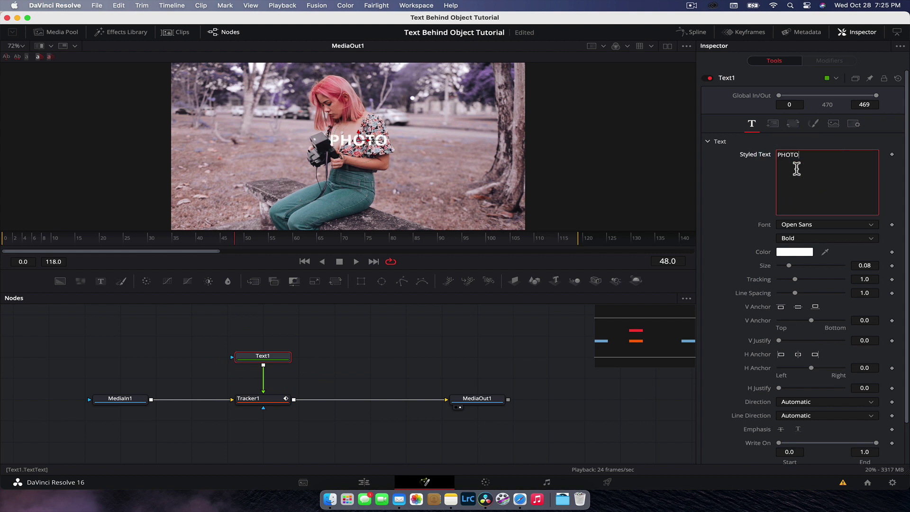
click(811, 238)
click(833, 283)
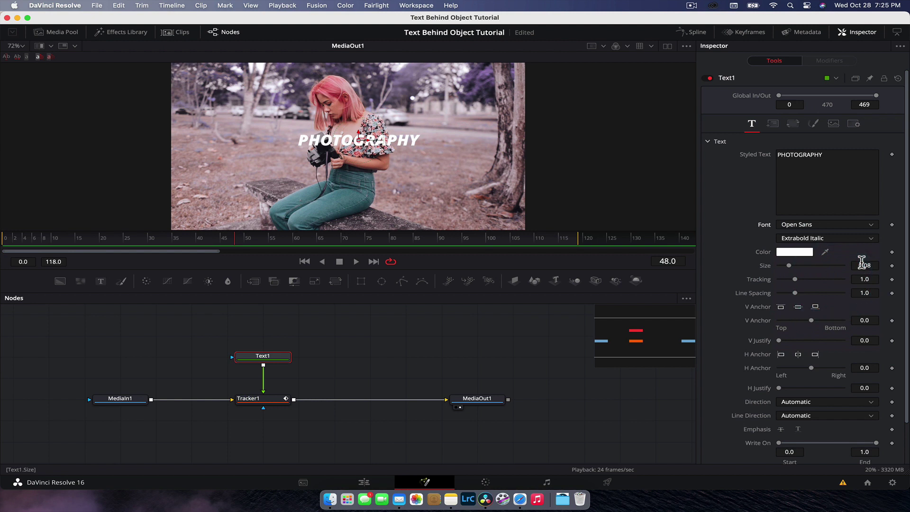
drag(863, 265, 891, 265)
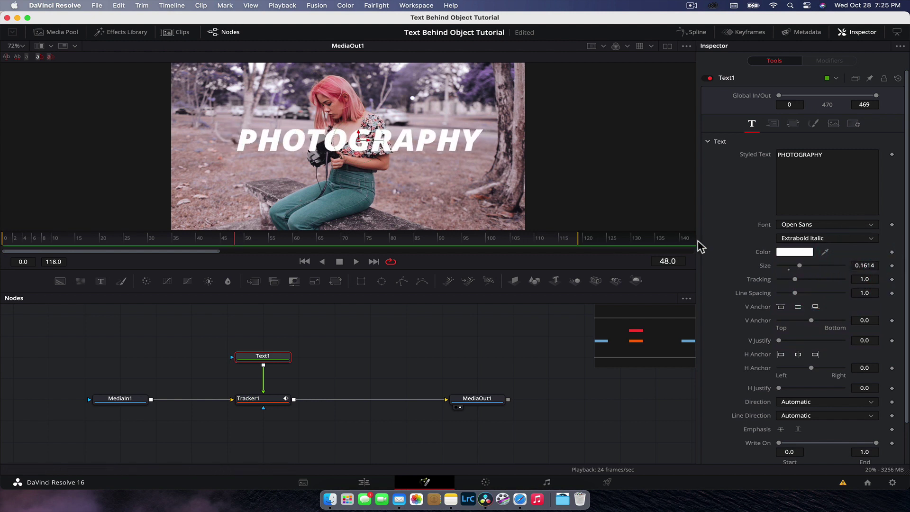
drag(868, 268, 862, 264)
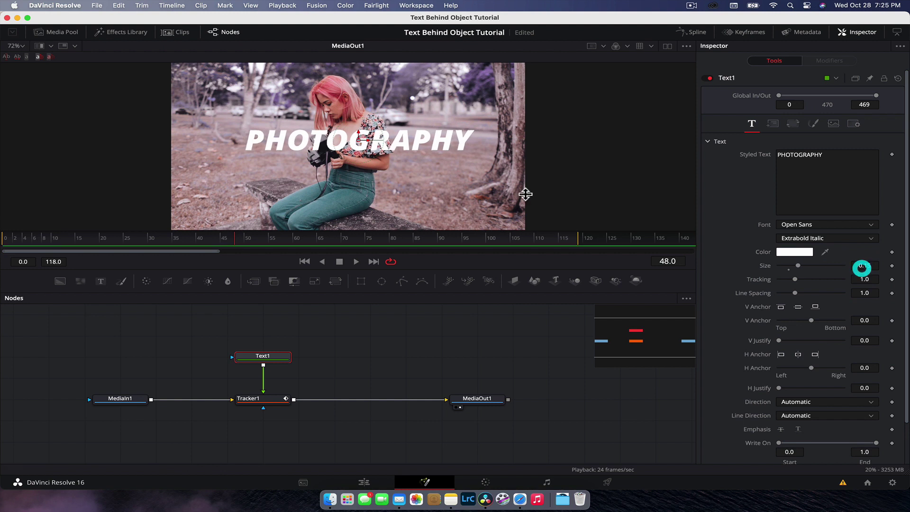
drag(358, 138, 341, 150)
Step: Play the titled clip from frame 0 to check tracking, enlarging the preview above the node graph
drag(71, 239, 4, 240)
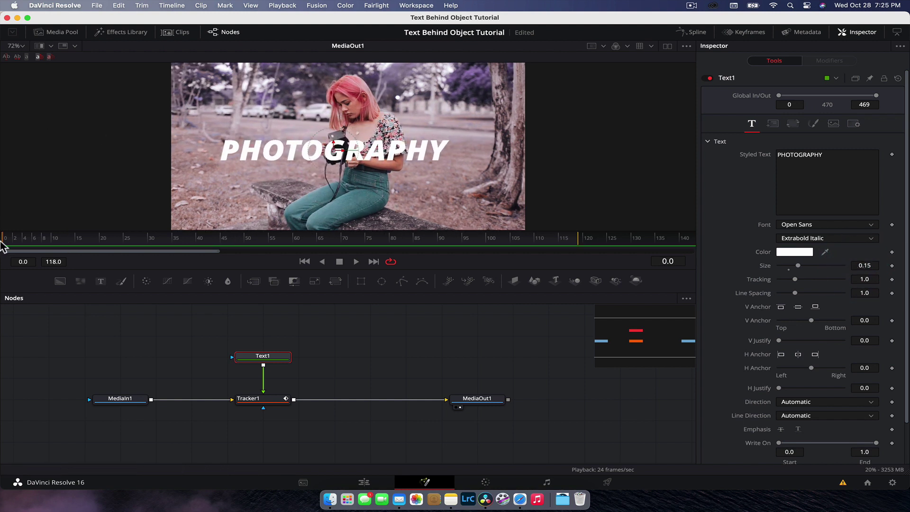
key(space)
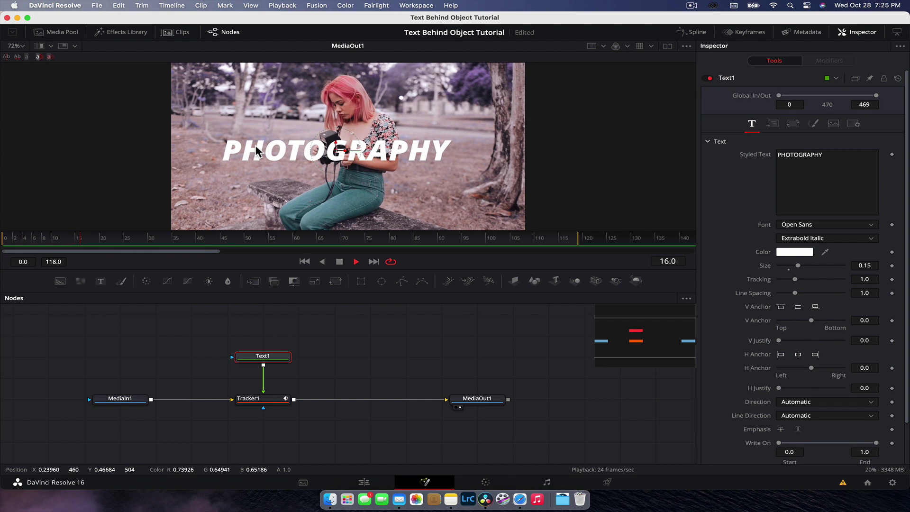
drag(178, 242, 9, 259)
key(space)
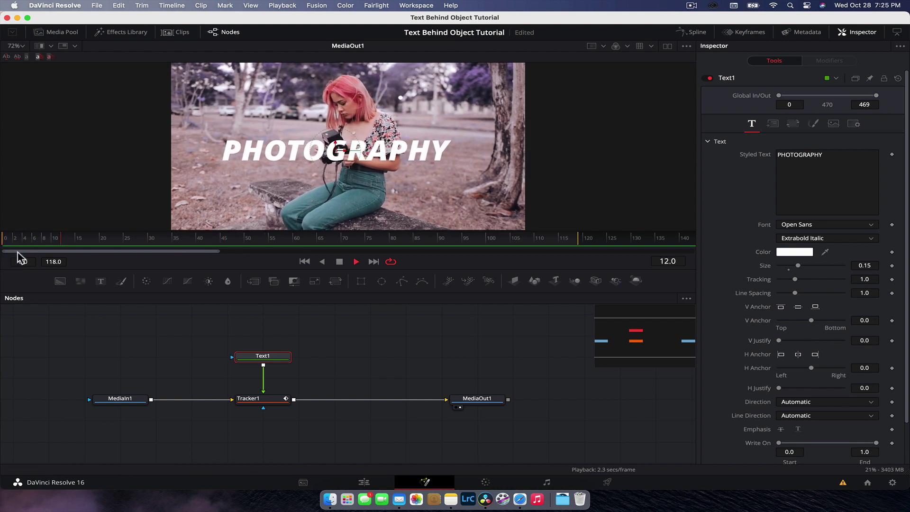
scroll(344, 151, up, 6)
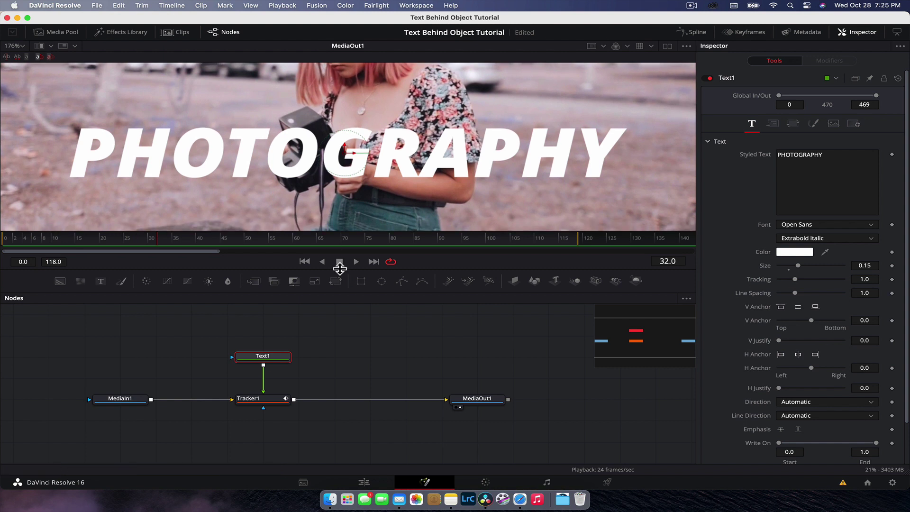
drag(348, 269, 345, 313)
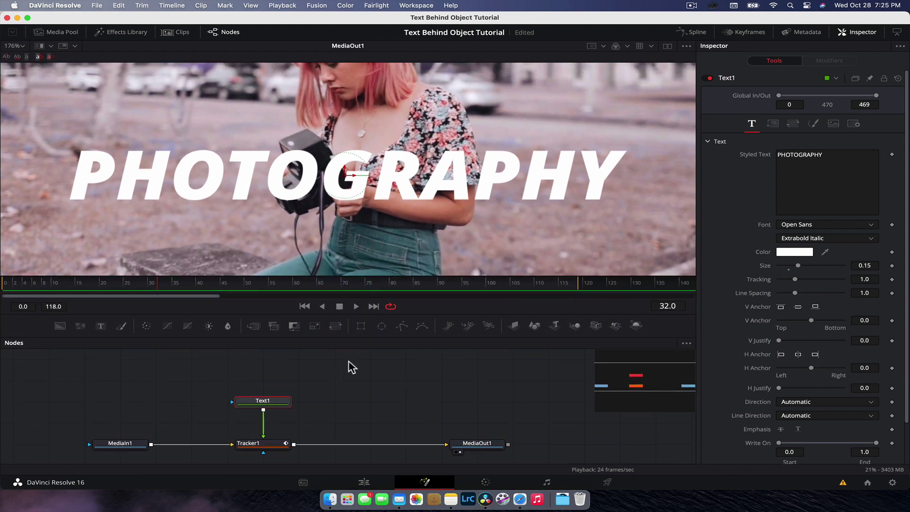
drag(162, 290, 6, 290)
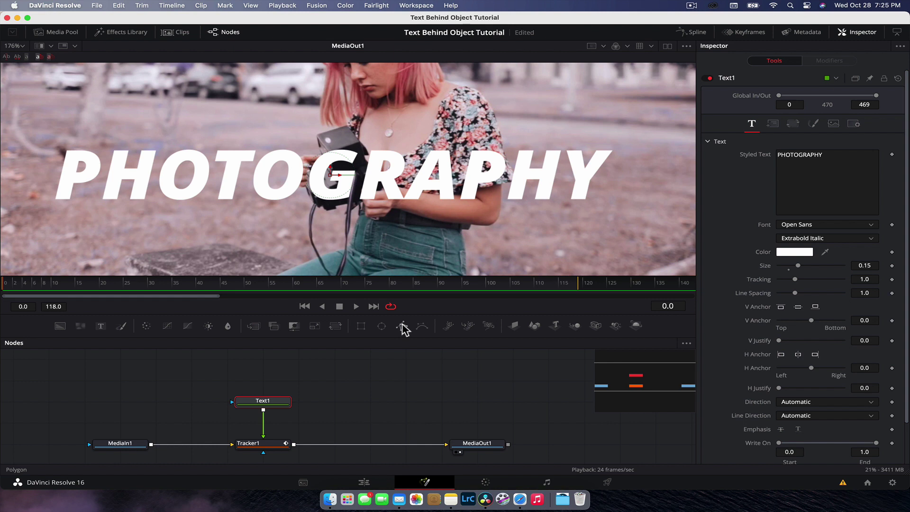
Step: Add a Polygon1 mask node as the title's mask and select it for drawing
drag(405, 328, 151, 400)
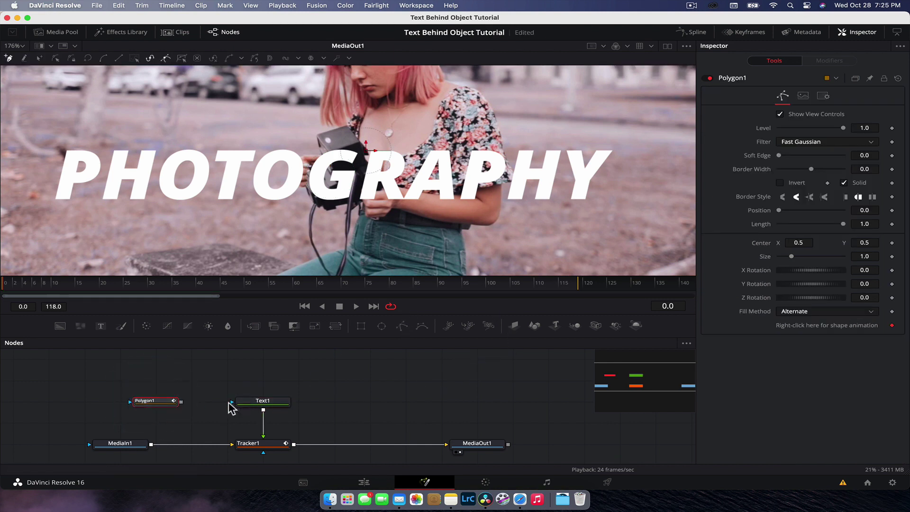
drag(182, 402, 232, 402)
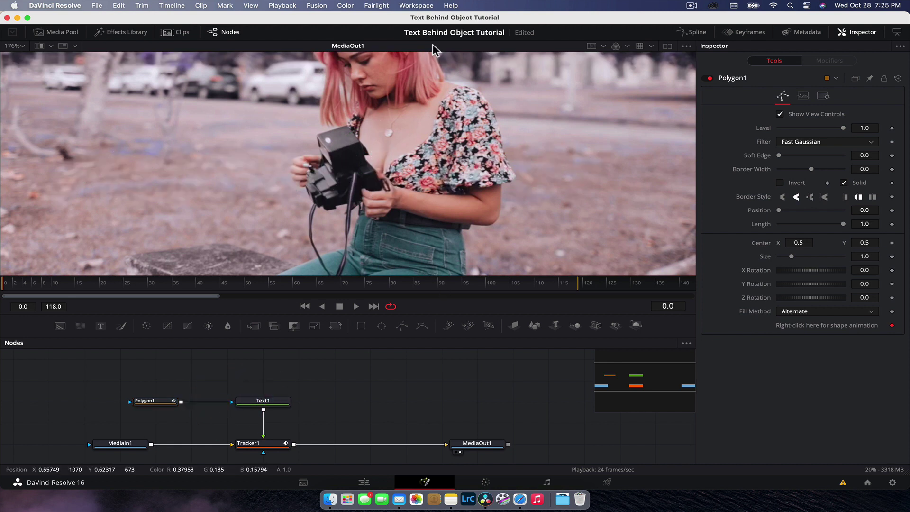
click(145, 401)
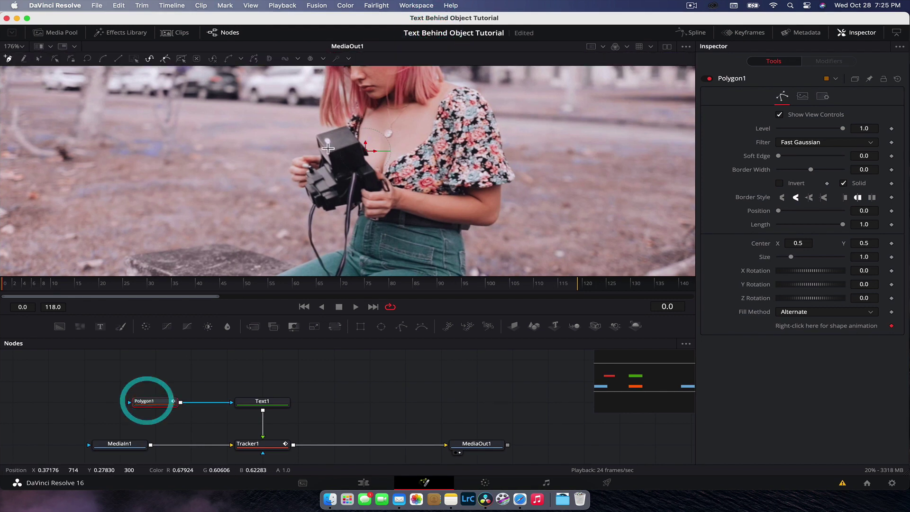
Step: Trace mask points from the camera top around the girl's hand and under the camera
click(348, 121)
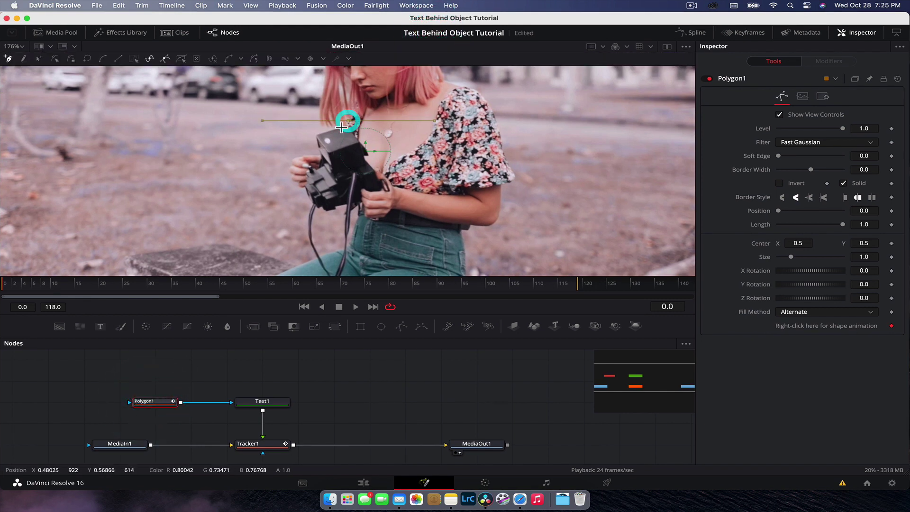
click(316, 134)
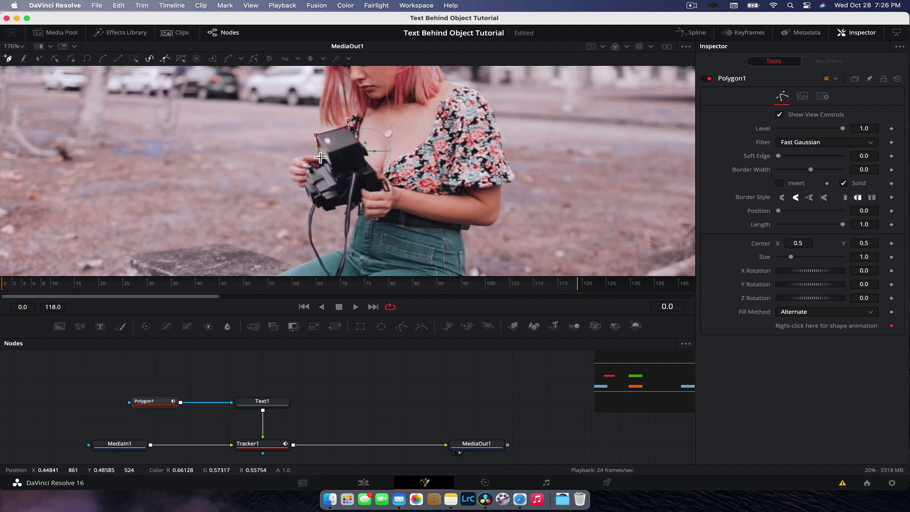
click(320, 152)
click(306, 156)
click(299, 157)
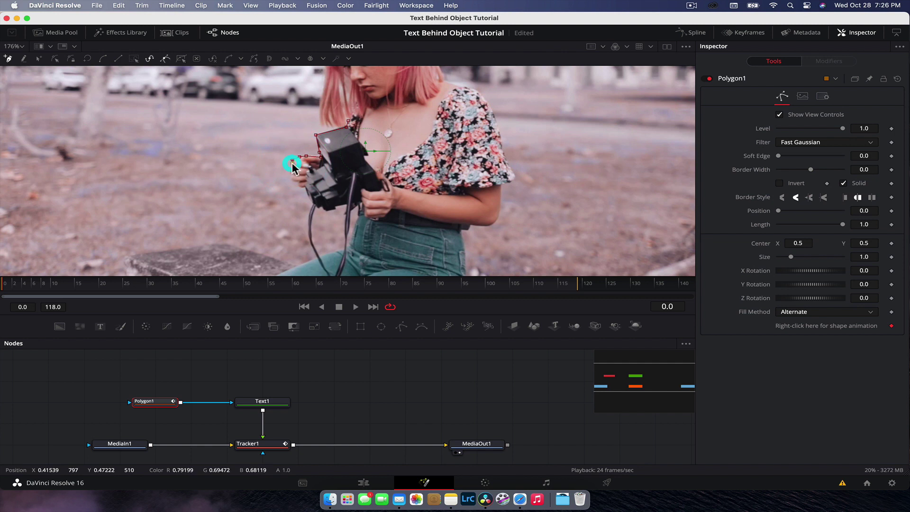
click(293, 163)
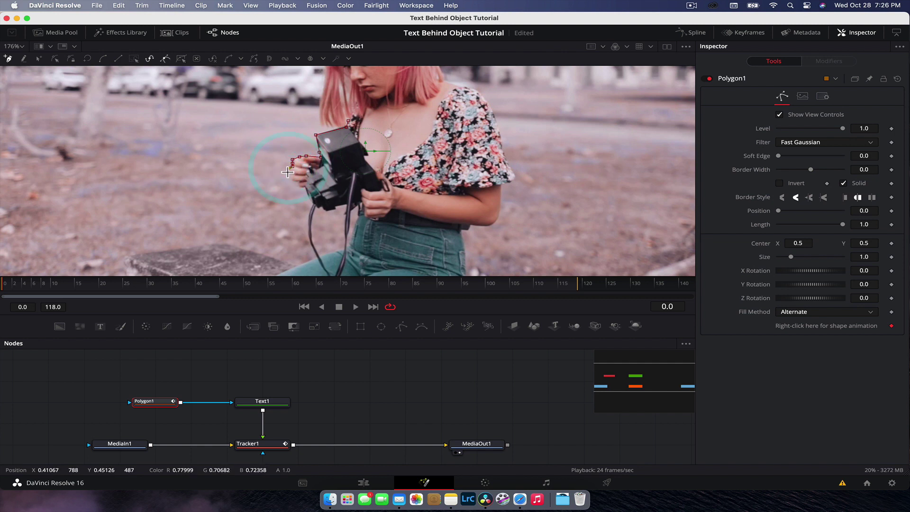
click(288, 169)
click(293, 179)
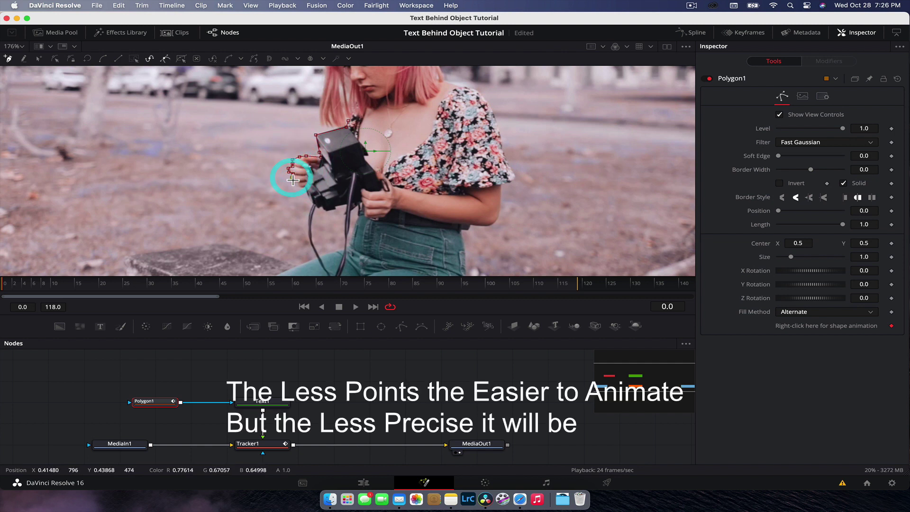
click(297, 182)
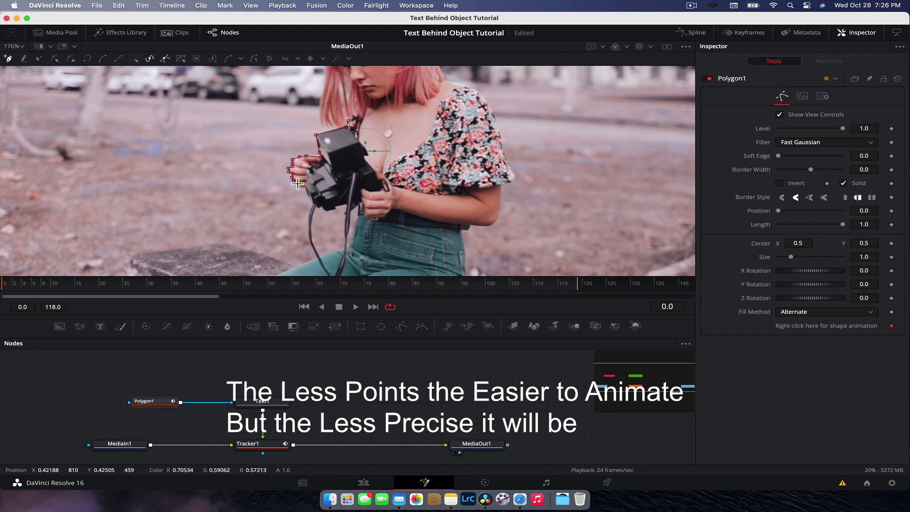
click(302, 186)
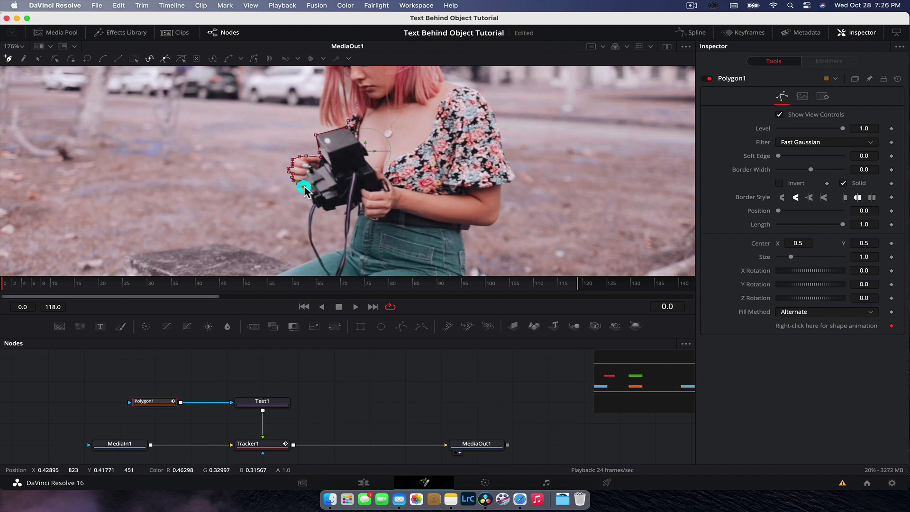
click(307, 192)
click(309, 200)
click(316, 207)
click(326, 209)
click(337, 208)
click(360, 204)
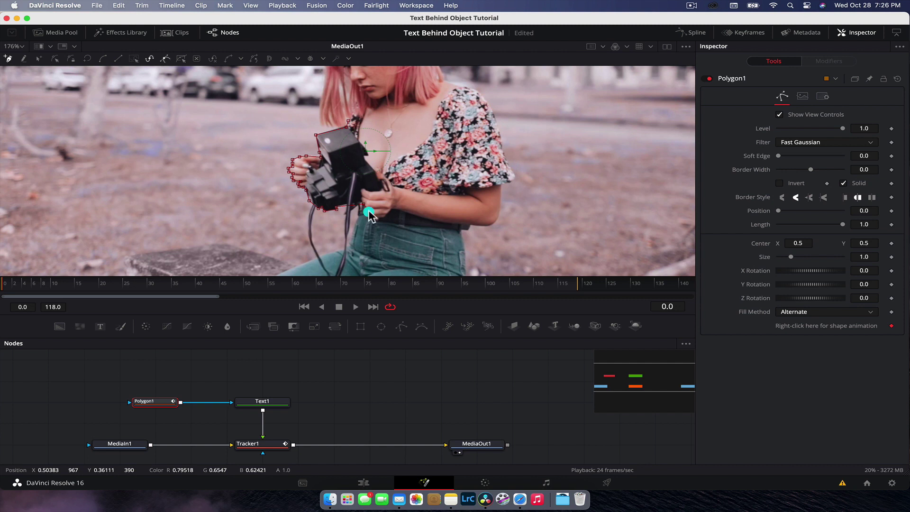
Step: Continue the outline along her side, forearm, shoulder and sleeve, then close the polygon at the first point
click(395, 233)
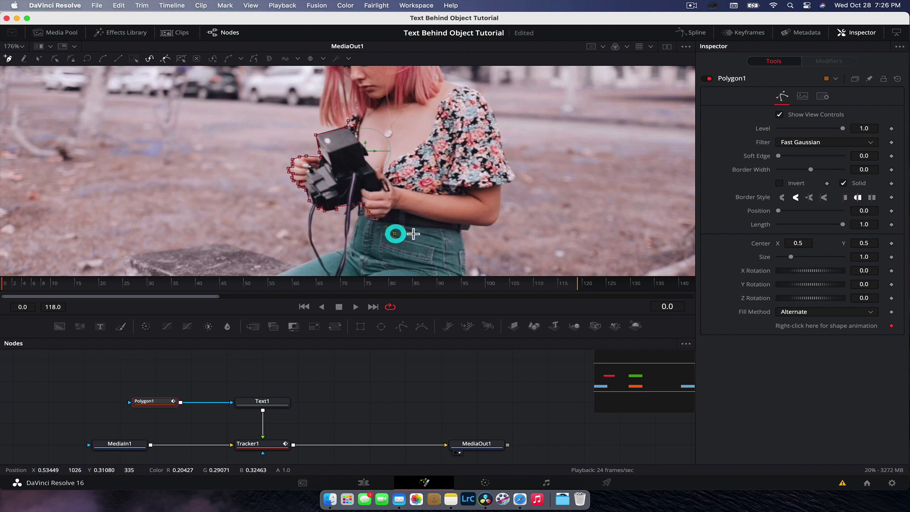
click(456, 231)
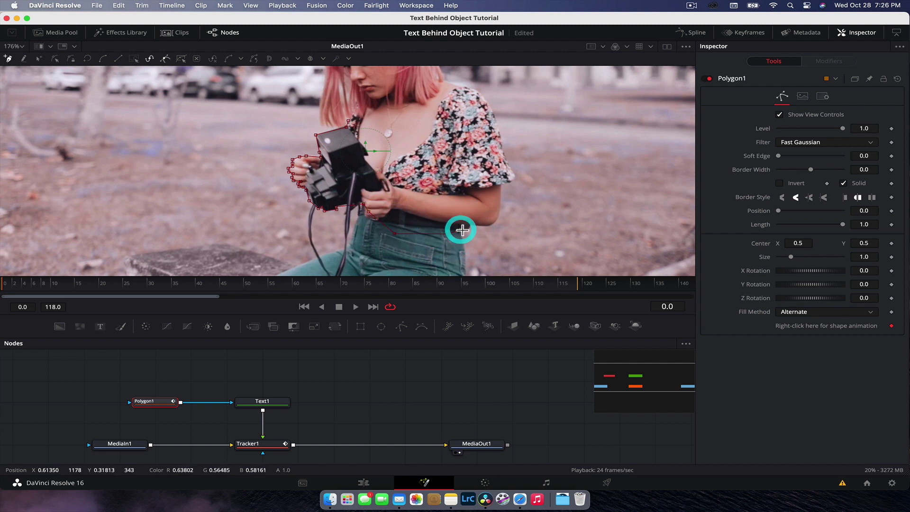
click(466, 231)
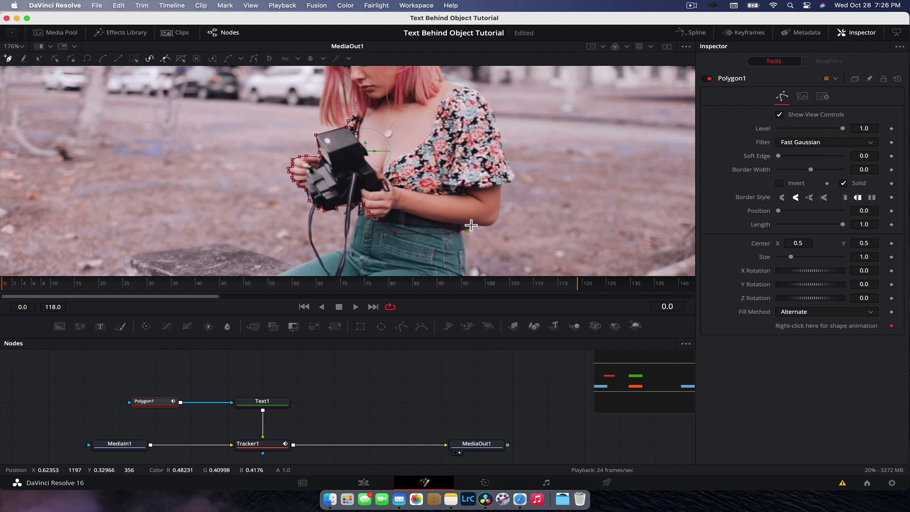
click(471, 225)
click(493, 226)
click(496, 221)
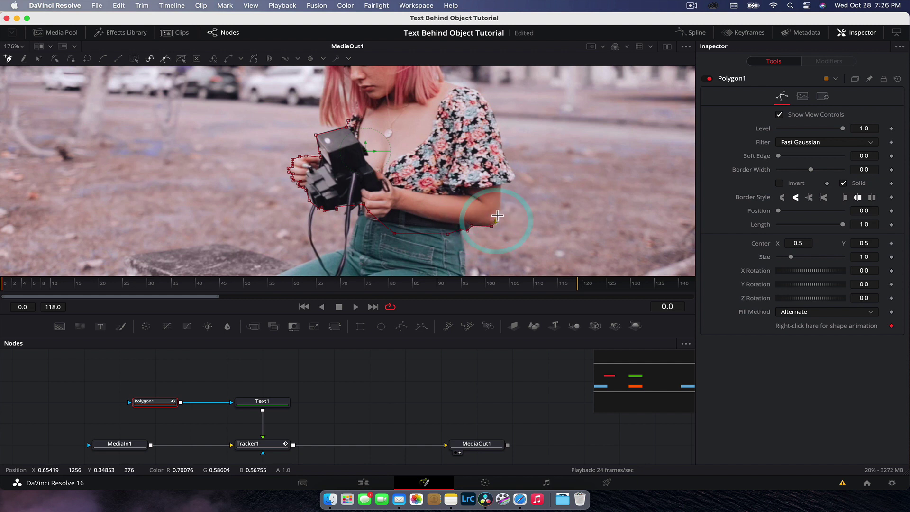
click(500, 215)
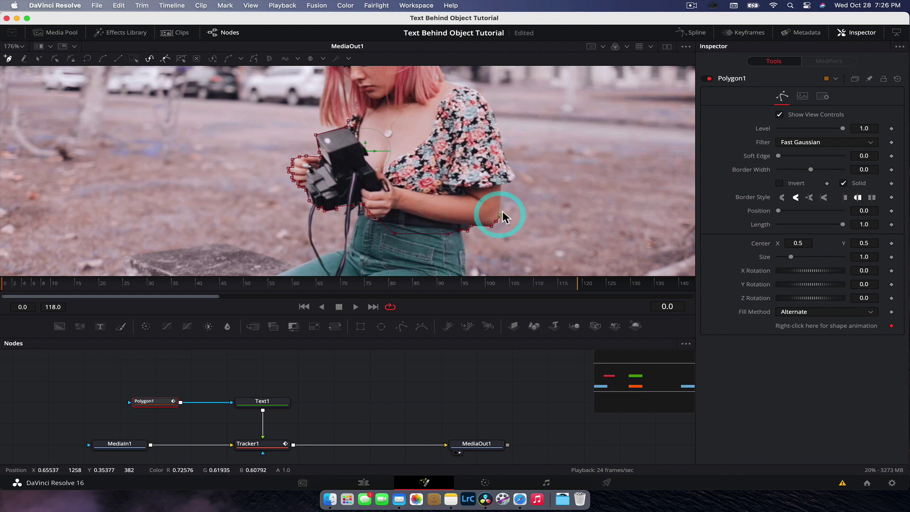
click(502, 184)
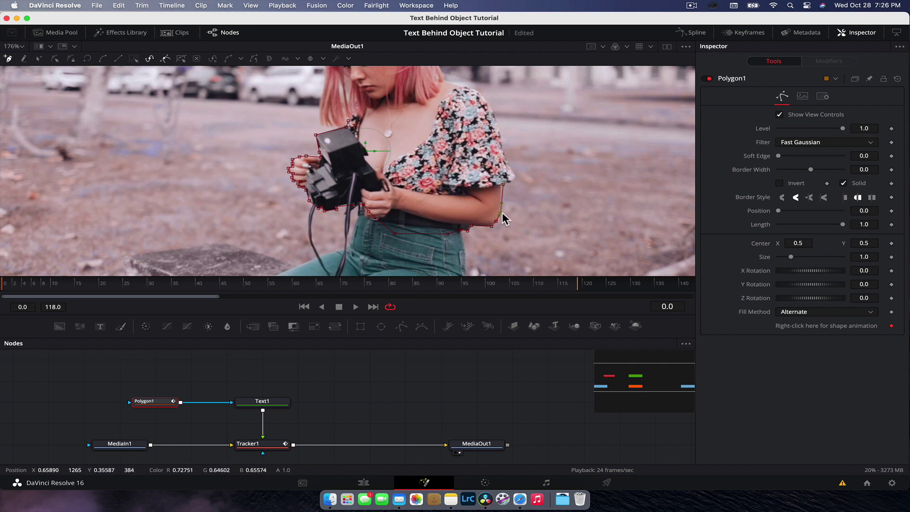
click(510, 182)
click(514, 173)
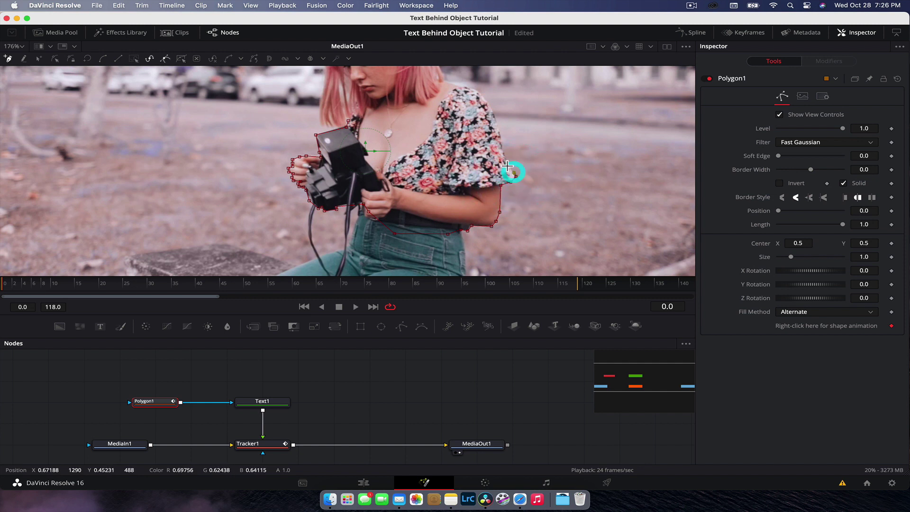
click(506, 159)
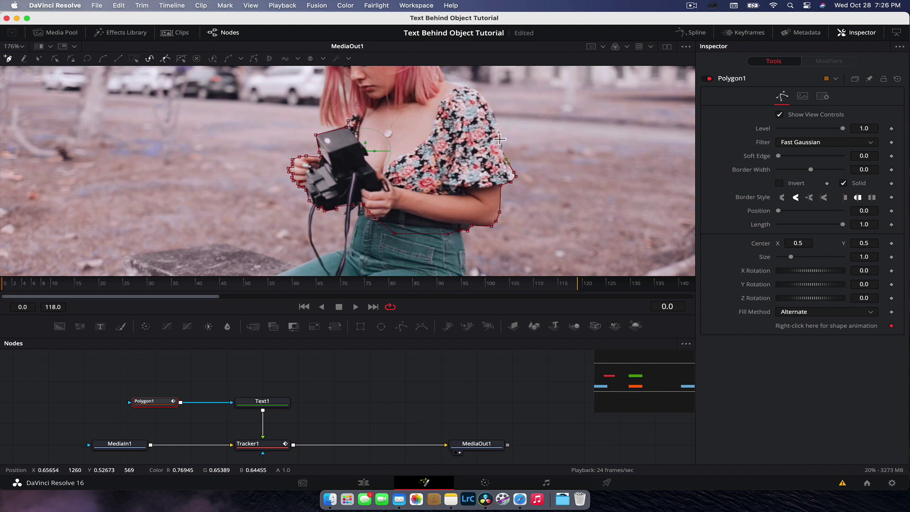
click(501, 136)
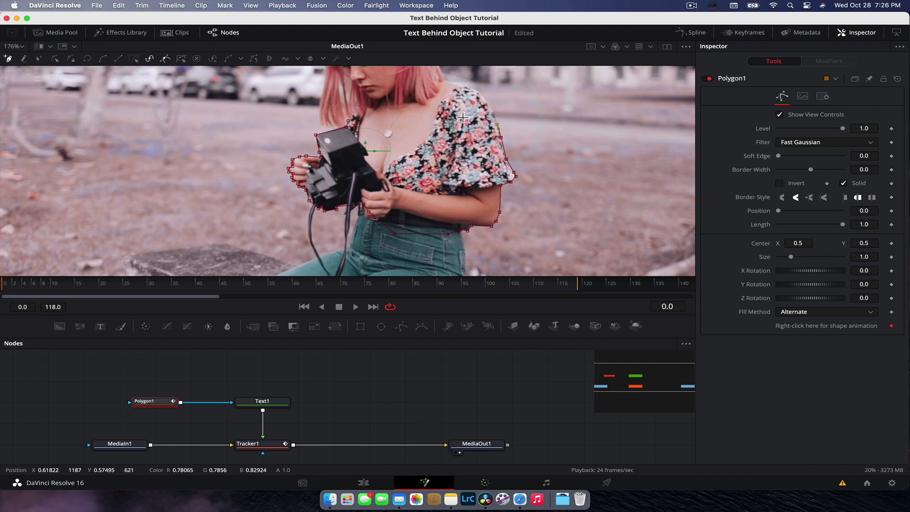
click(442, 115)
click(393, 118)
click(348, 122)
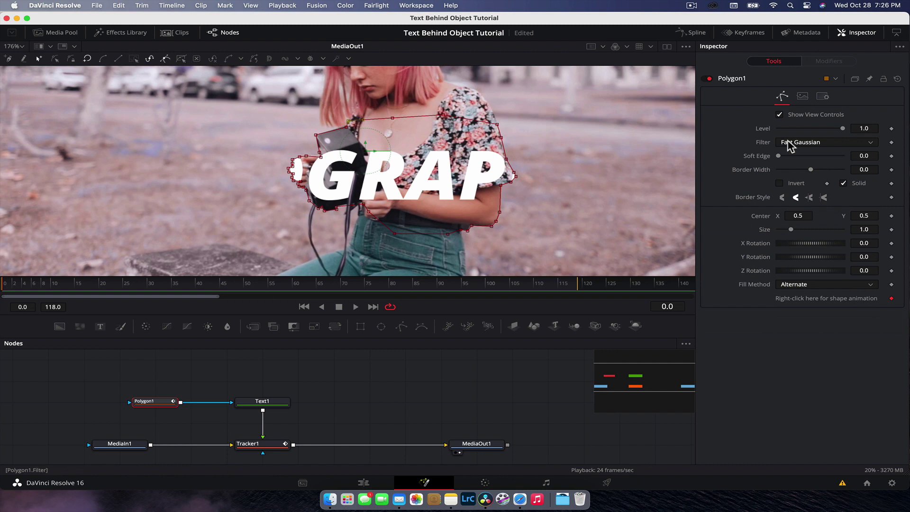
Step: Invert Polygon1 so PHOTOGRAPHY passes behind the girl, checking frame 110 before returning to frame 0
click(780, 184)
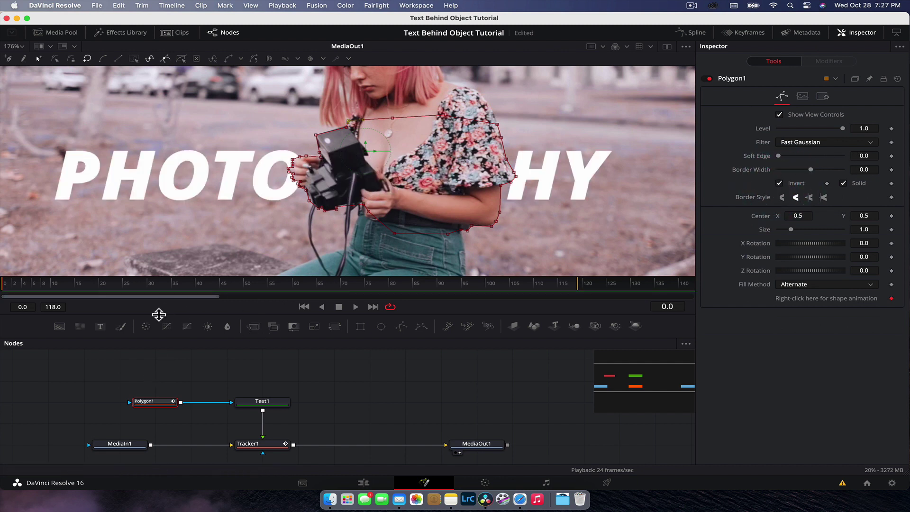
click(172, 284)
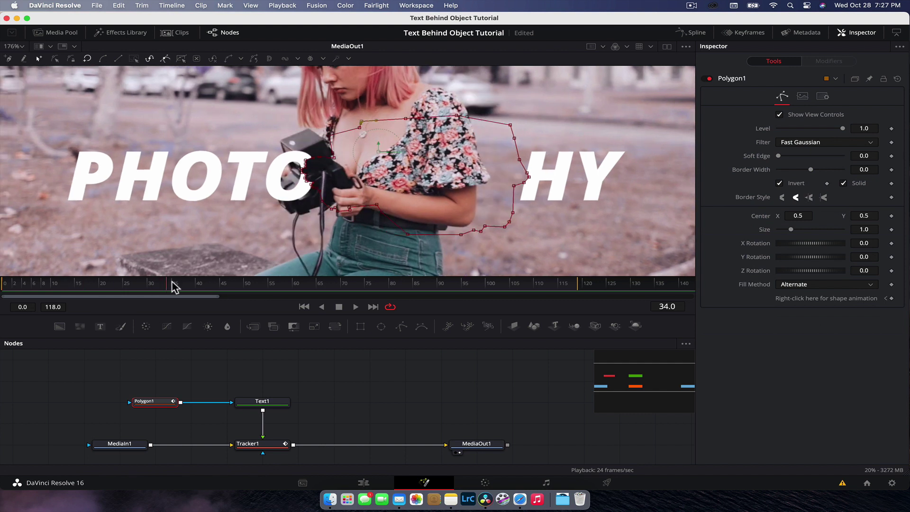
click(539, 281)
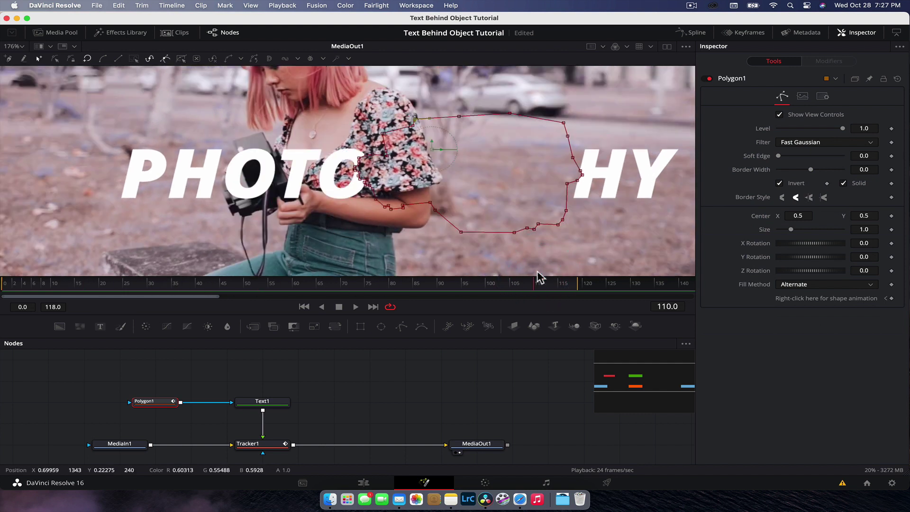
drag(541, 282, 6, 319)
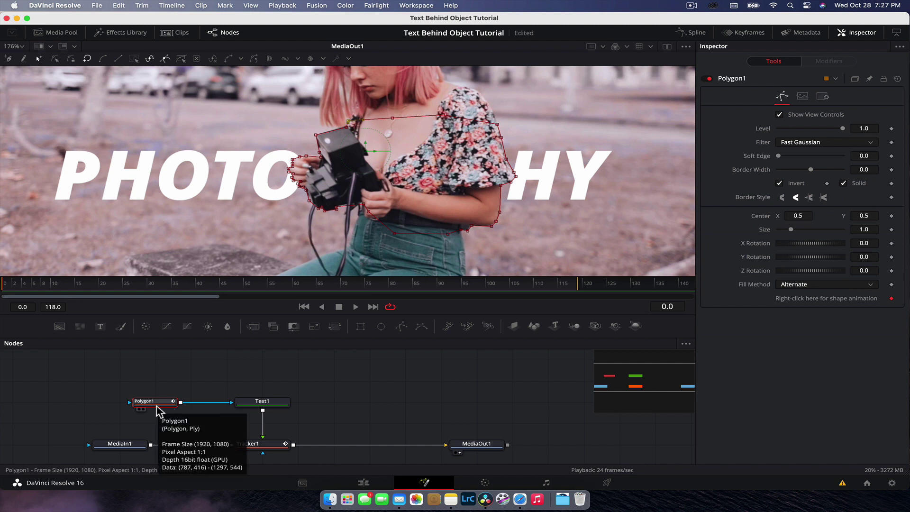
Step: Add frame-0 keyframes to Polygon1's Center and Size
click(891, 216)
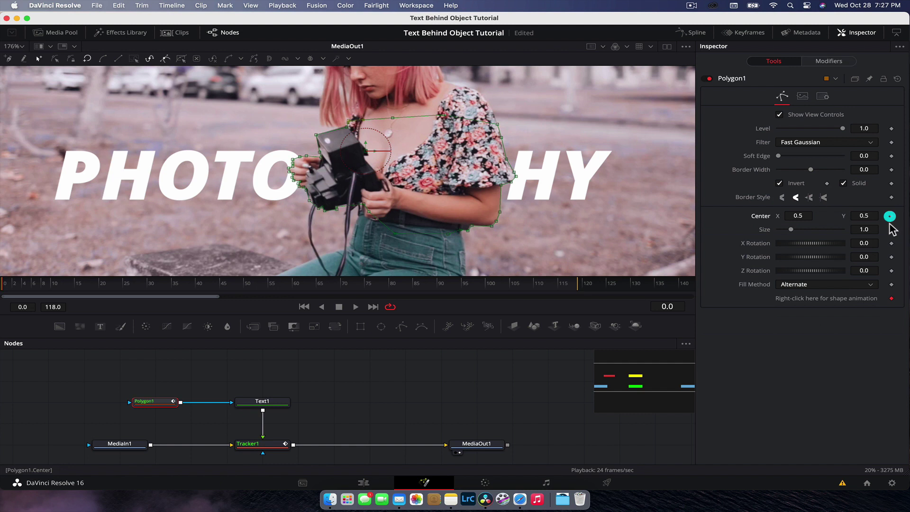
click(892, 230)
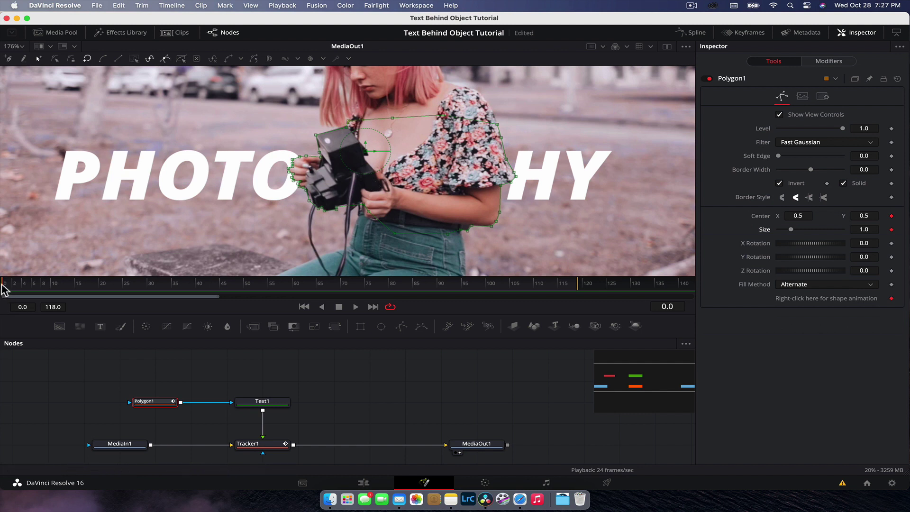
Step: At frame 118, drag the mask back over the girl and refit its points around camera and shoulder
drag(11, 289, 577, 291)
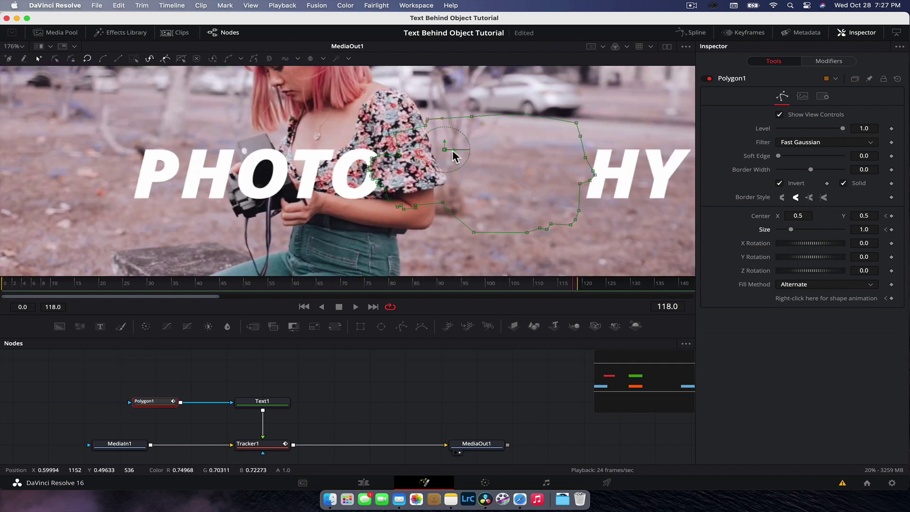
drag(453, 151, 287, 157)
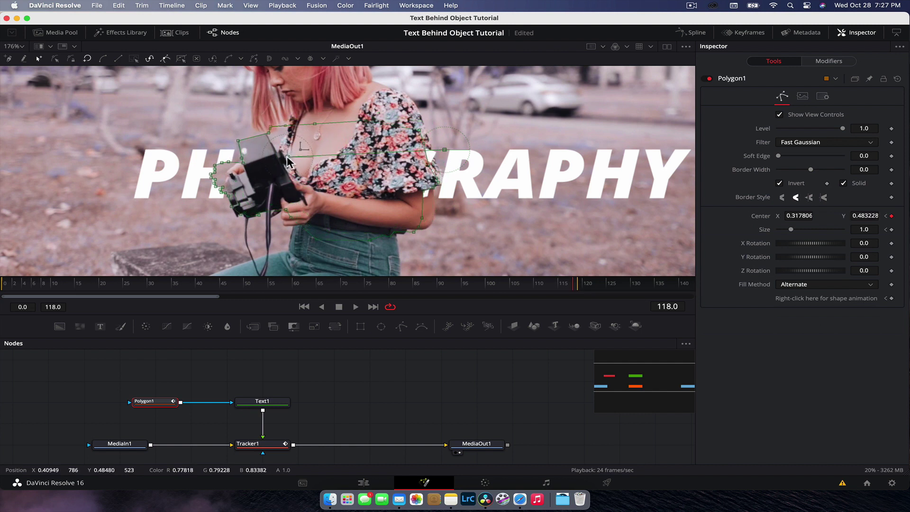
drag(271, 128, 268, 133)
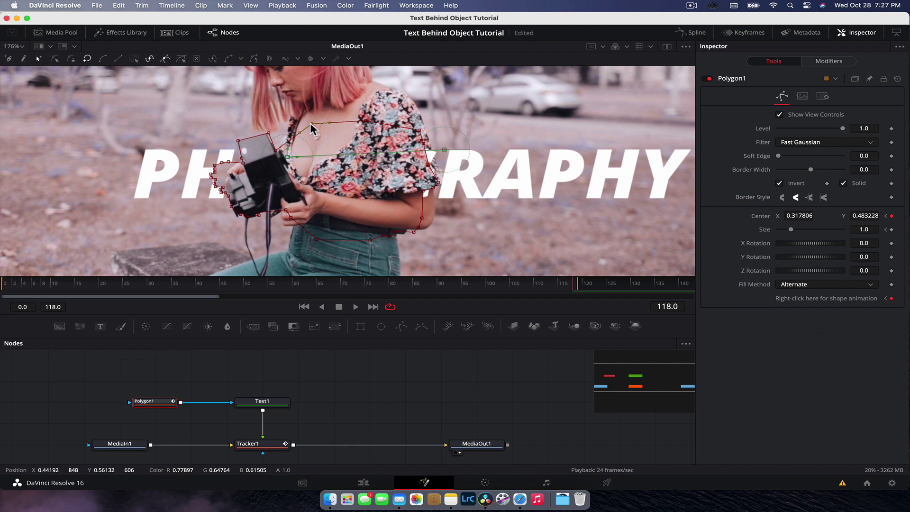
drag(428, 164, 434, 164)
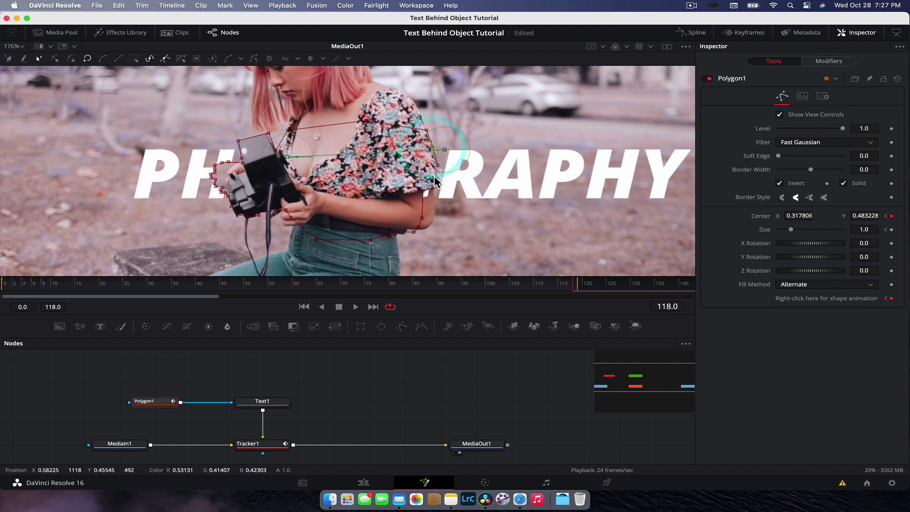
drag(440, 171, 430, 193)
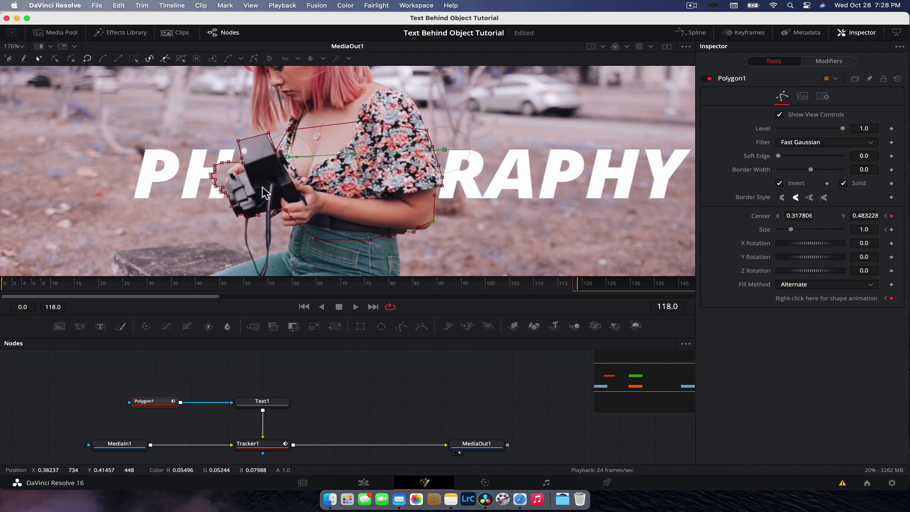
mouse_move(237, 173)
mouse_down()
mouse_move(221, 194)
mouse_move(235, 171)
mouse_up()
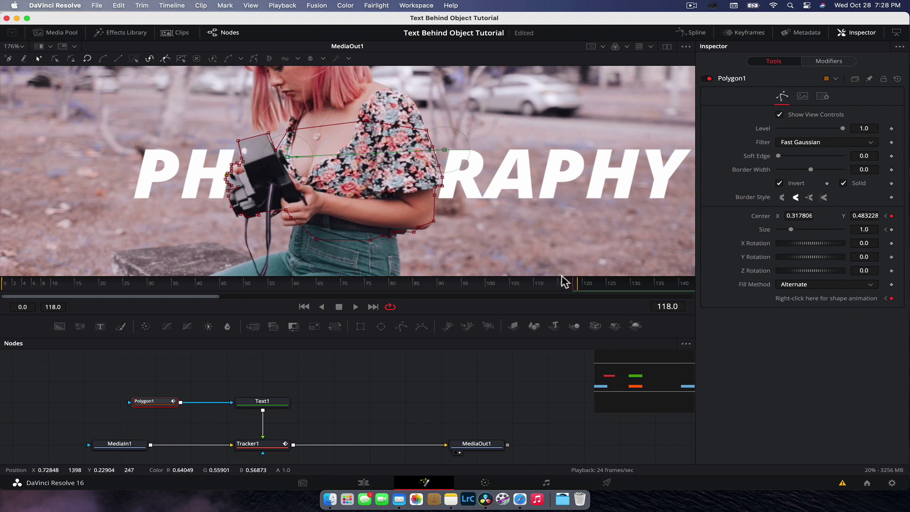
Step: At frame 64, refit the mask's points along the sleeve and the lower-right arm edge
click(314, 287)
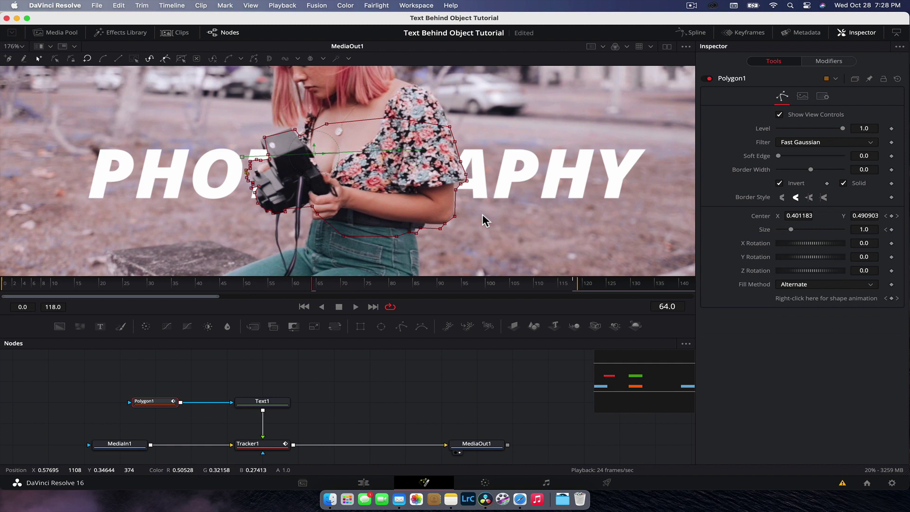
drag(484, 162, 422, 214)
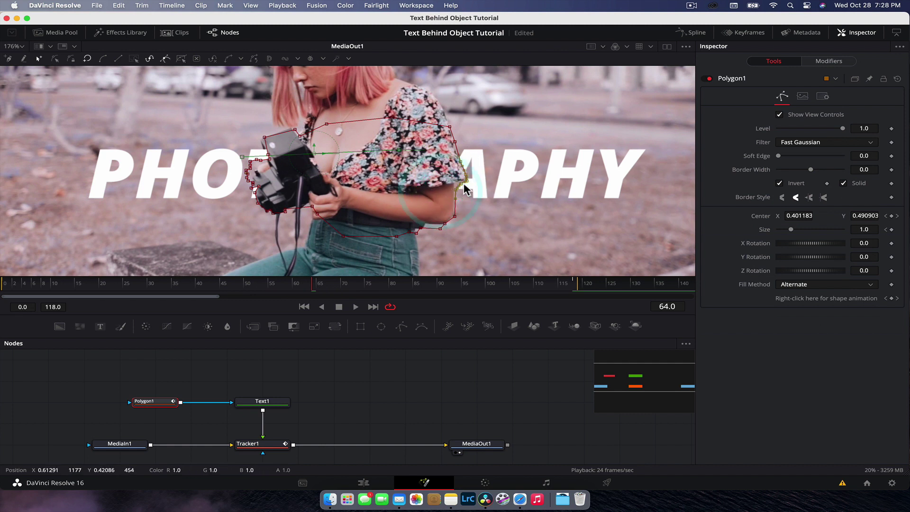
drag(474, 182, 455, 189)
click(453, 187)
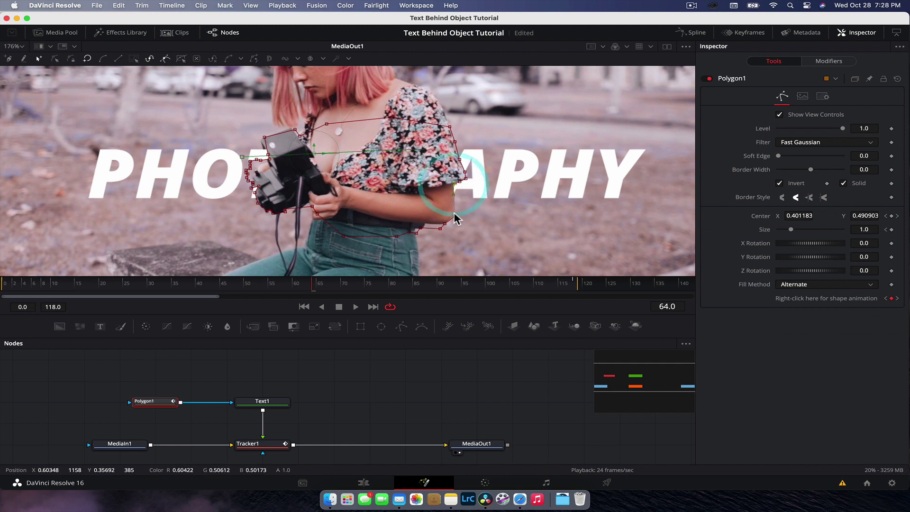
click(453, 218)
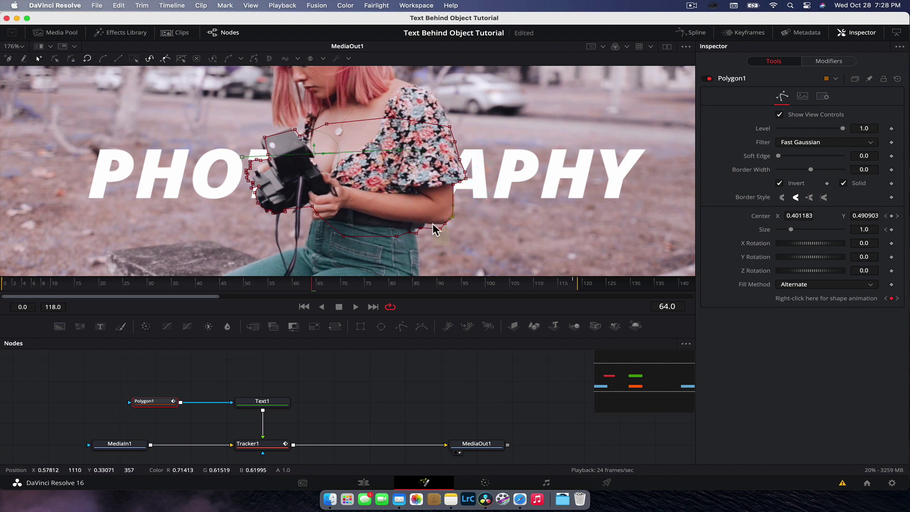
click(437, 227)
click(436, 225)
click(426, 225)
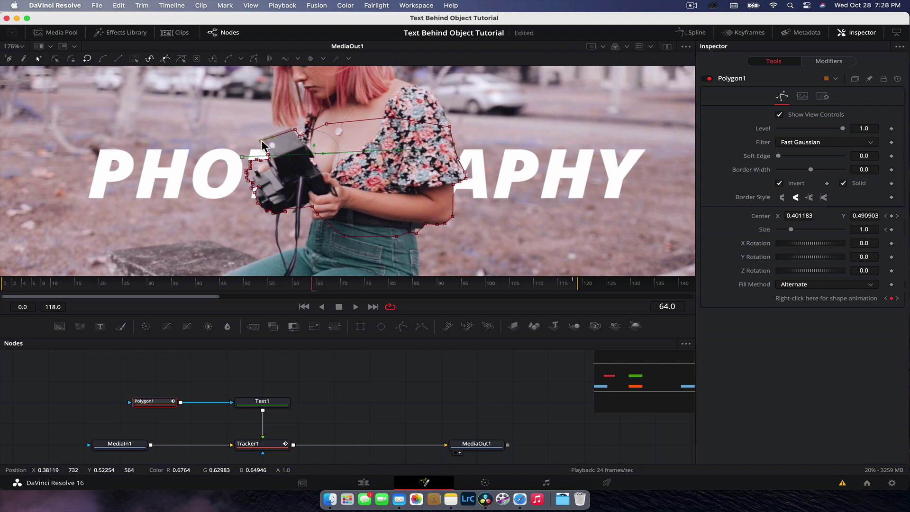
Step: Move the mask's upper-left and left-edge points to hug the camera
click(262, 142)
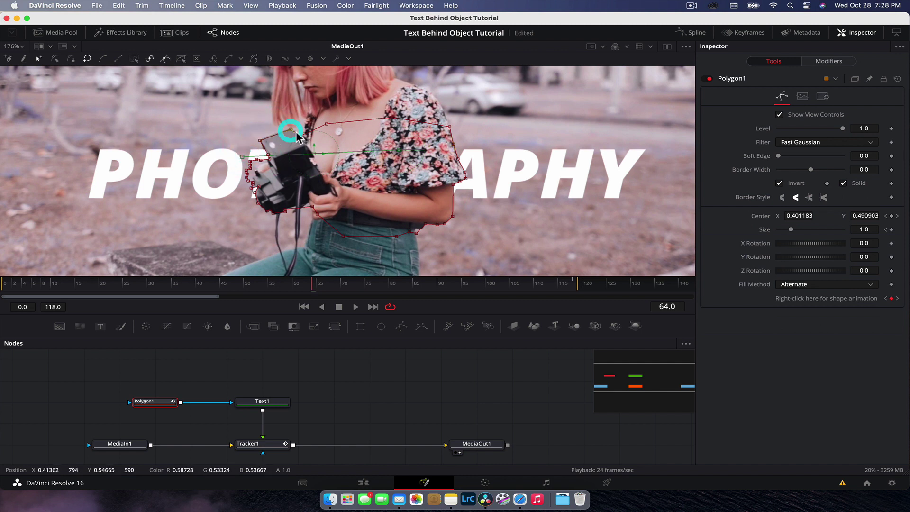
click(291, 131)
click(288, 139)
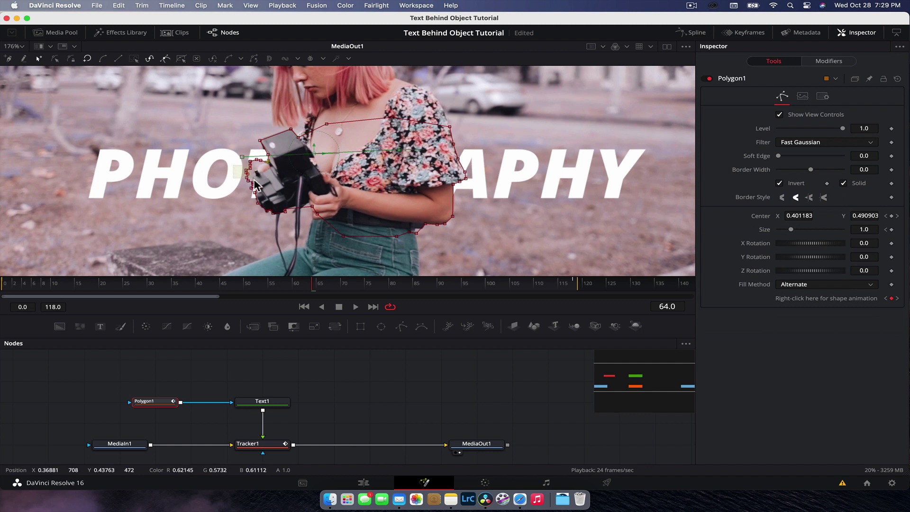
drag(265, 198, 249, 182)
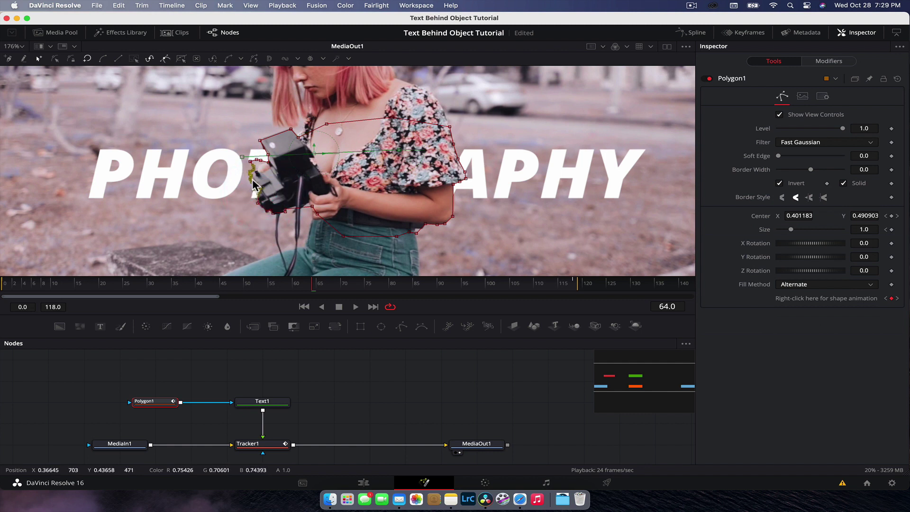
mouse_move(248, 182)
mouse_down()
mouse_move(255, 192)
mouse_move(254, 179)
mouse_up()
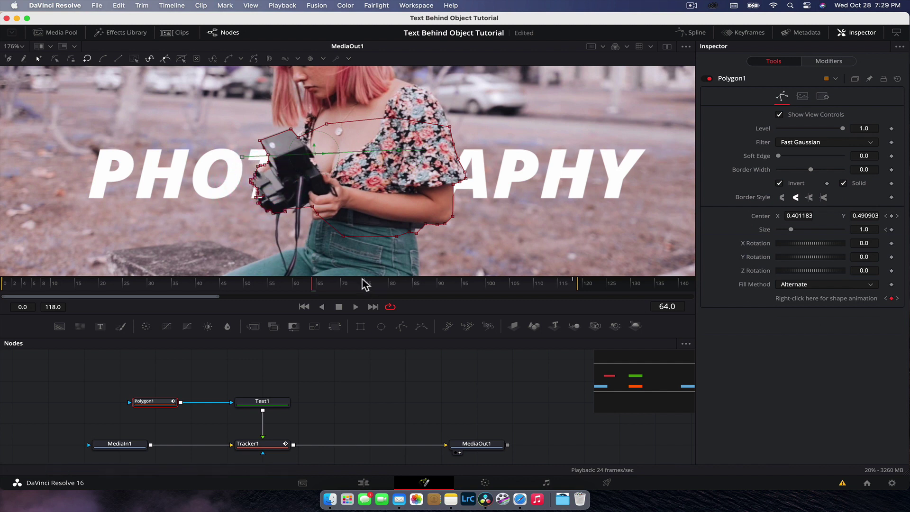
Step: At frame 92, adjust mask points on the right edge and near the camera
click(448, 285)
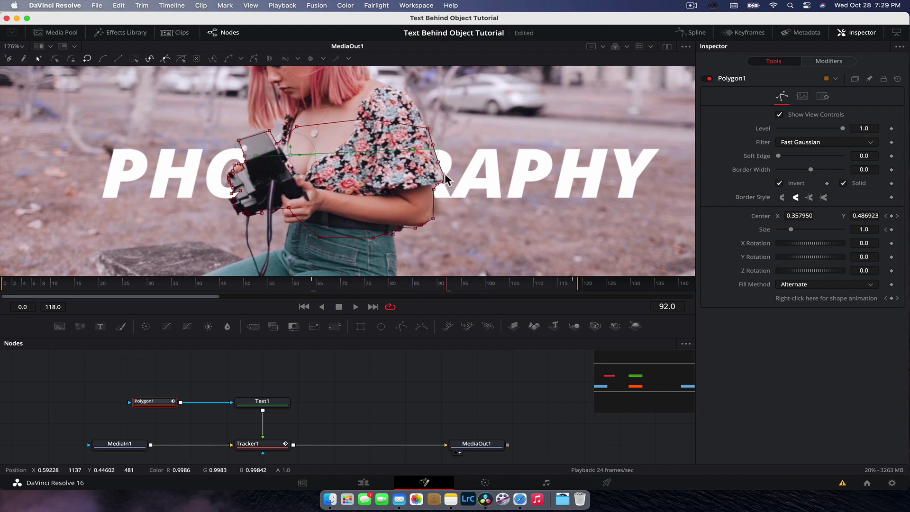
click(435, 184)
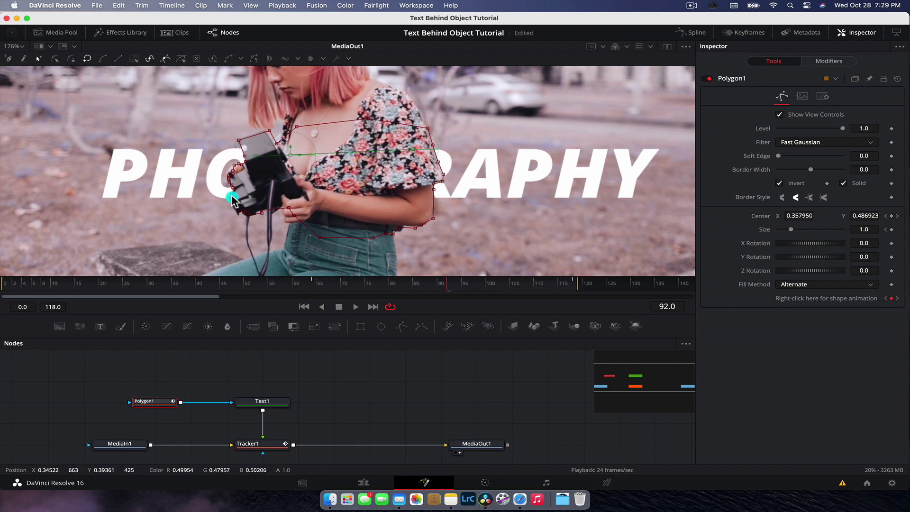
drag(239, 140, 235, 141)
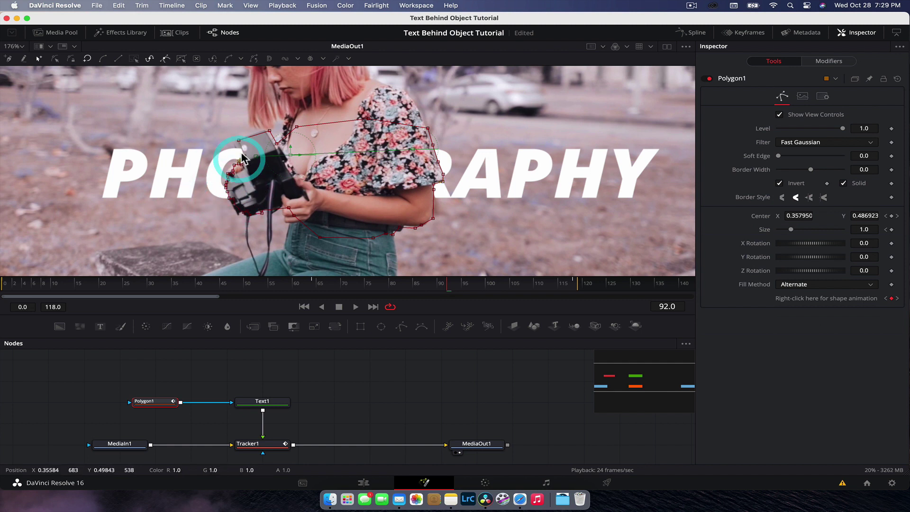
Step: At frame 36, nudge the mask left and refit points along the camera's upper-left and lower-left edges
click(179, 286)
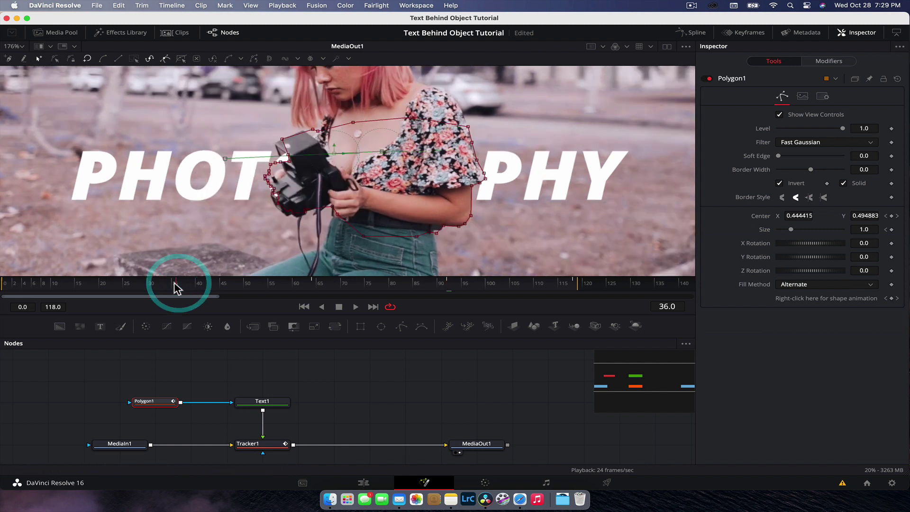
drag(346, 155, 345, 155)
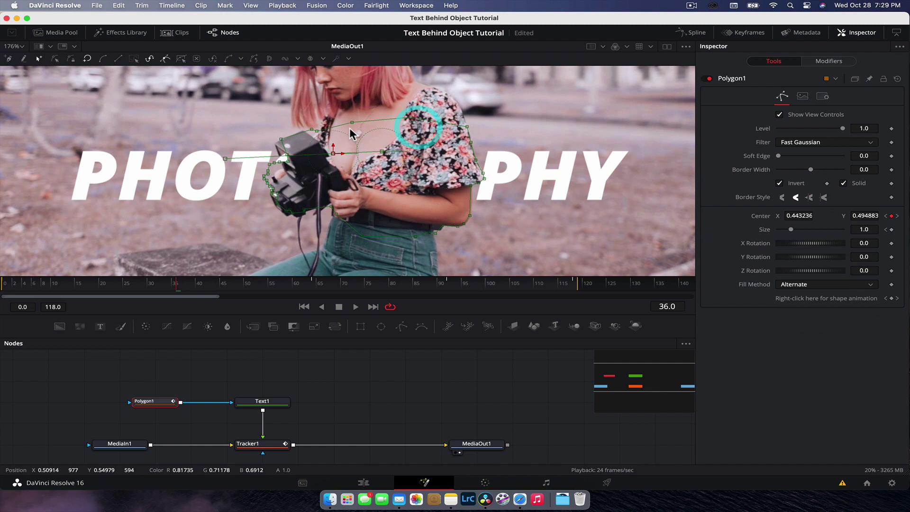
click(279, 155)
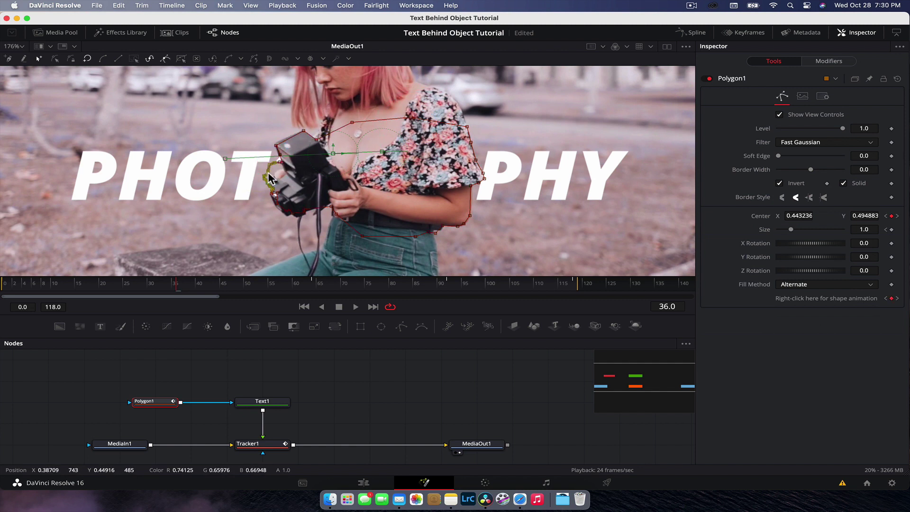
click(288, 181)
click(293, 188)
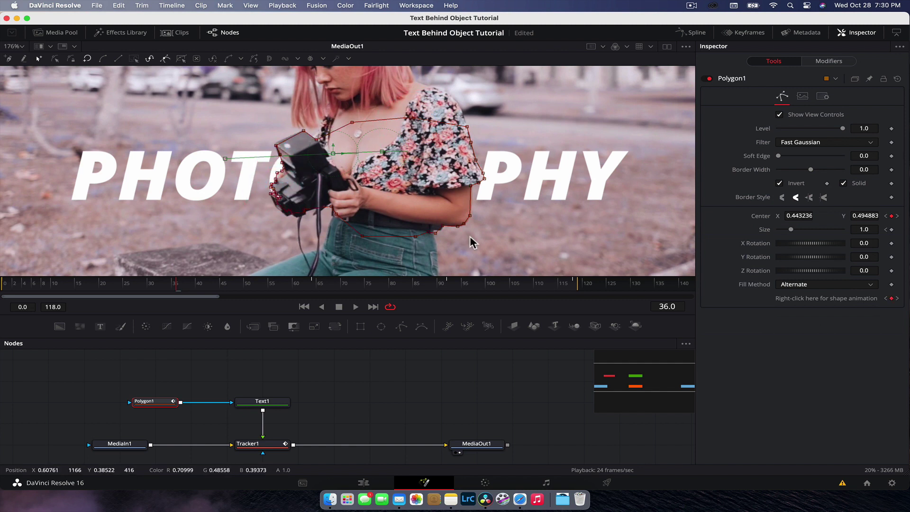
drag(487, 315, 474, 336)
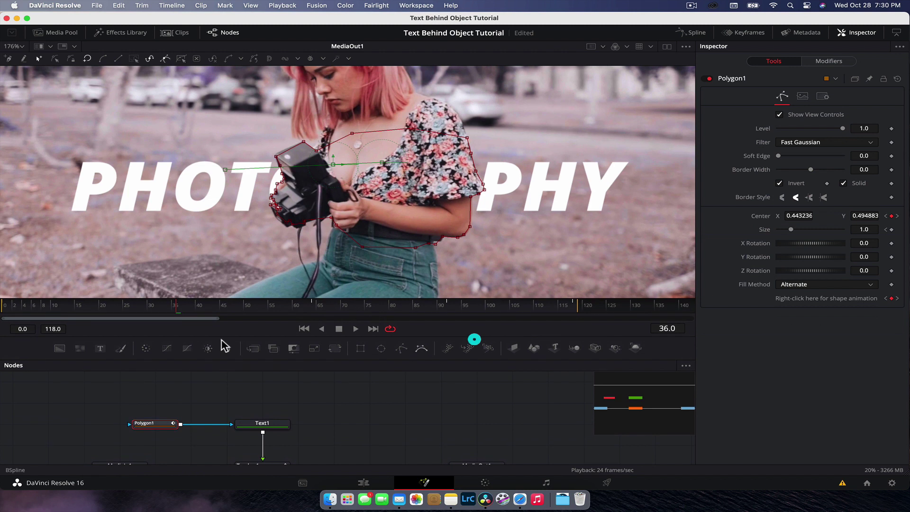
Step: Play back from frame 12 and zoom the viewer out to review the mask
click(63, 306)
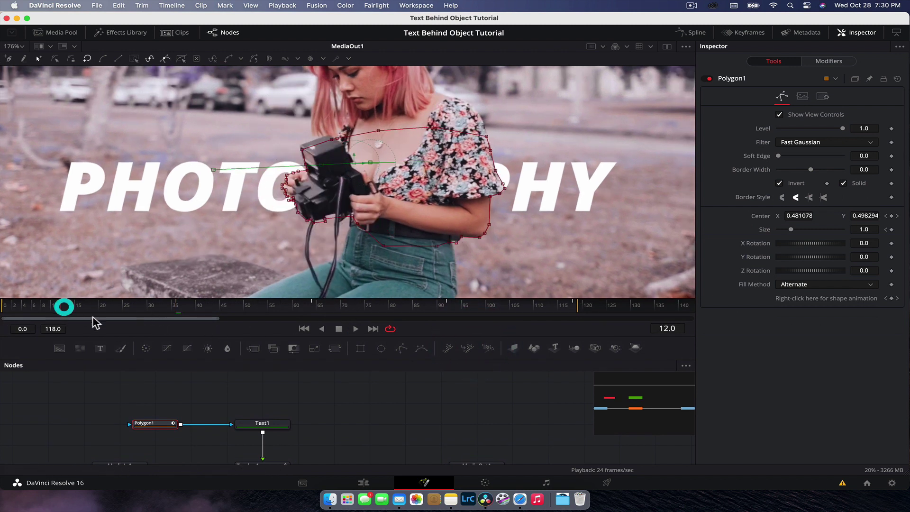
key(space)
click(405, 397)
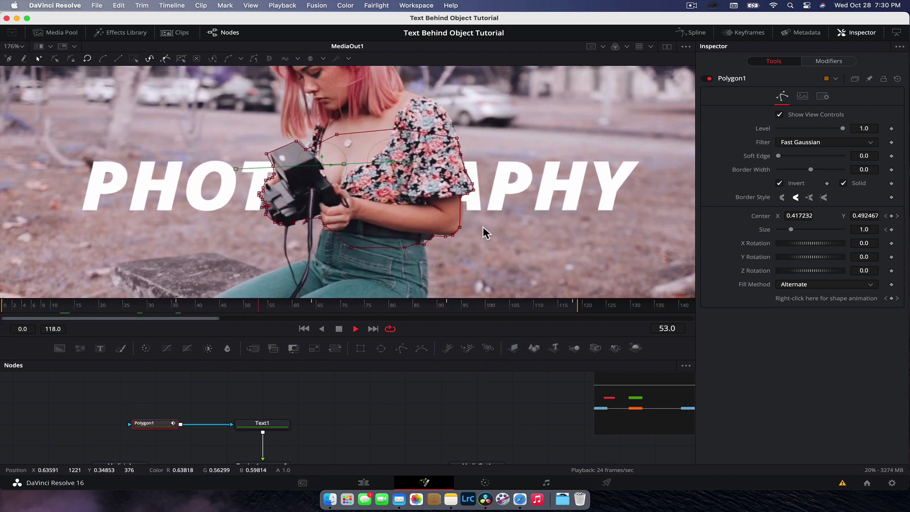
key(space)
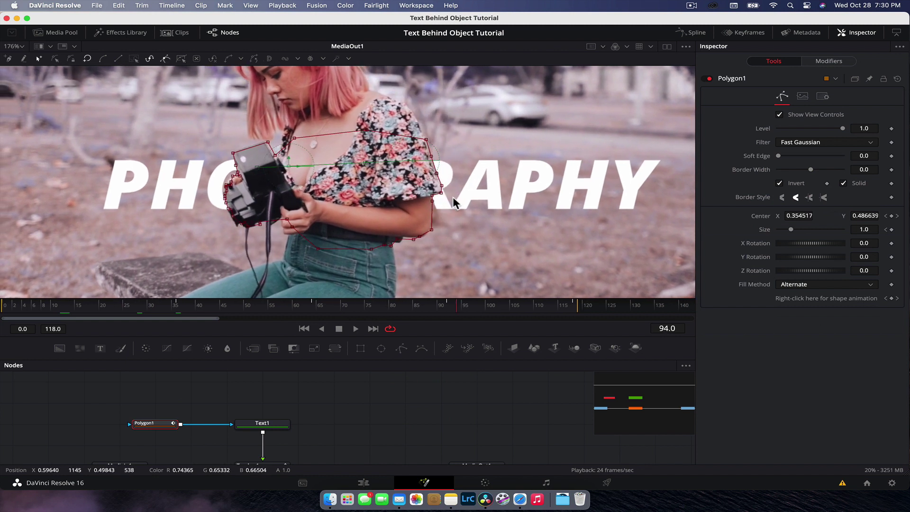
scroll(454, 197, down, 4)
scroll(453, 198, up, 2)
scroll(325, 443, down, 2)
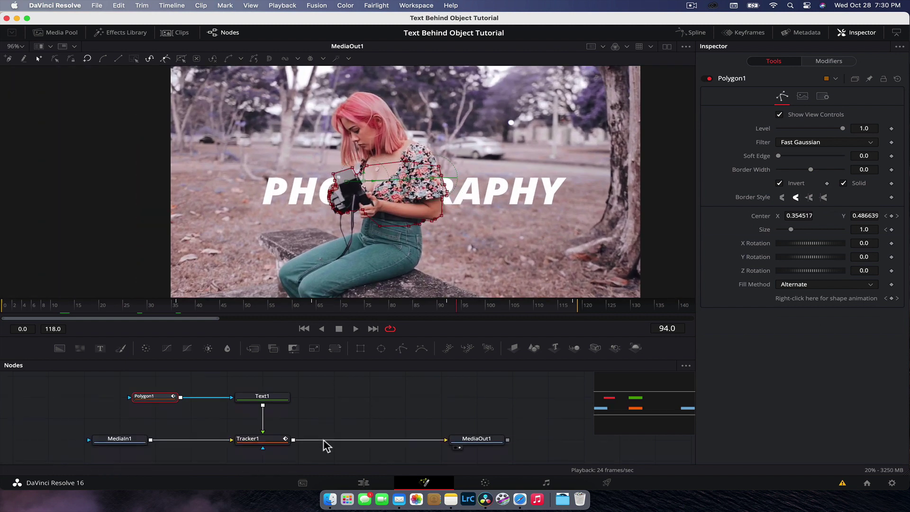
Step: View MediaIn1 and play the whole clip from the first frame to confirm the text stays hidden
click(121, 435)
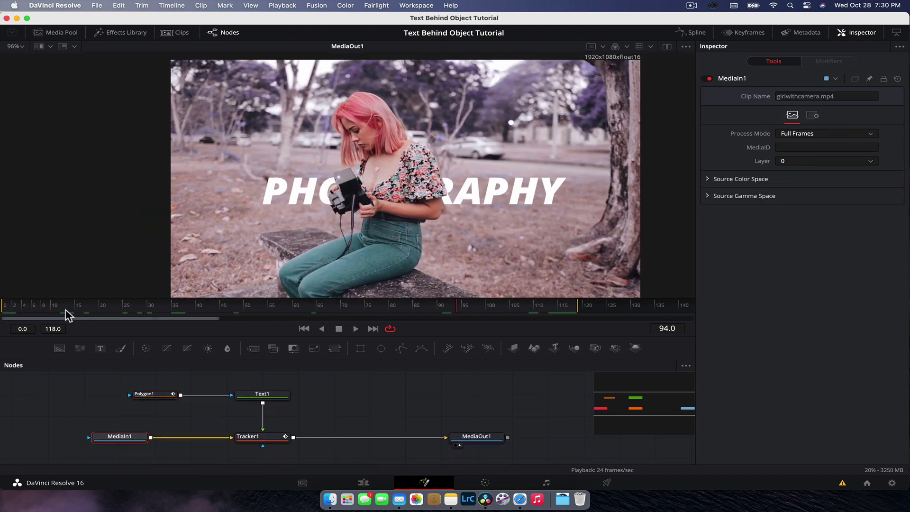
click(6, 306)
key(space)
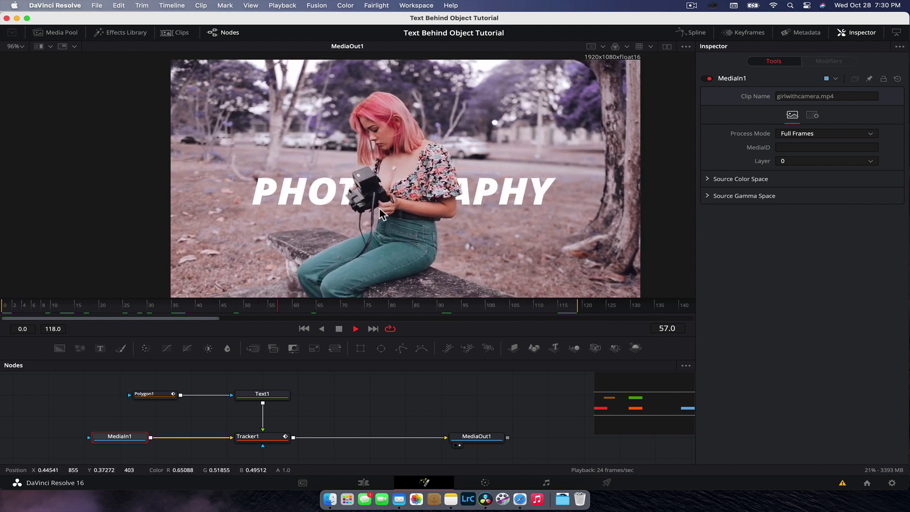
key(space)
Step: Make the PHOTOGRAPHY text slightly bigger and shift it left by lowering Layout Center X
click(268, 394)
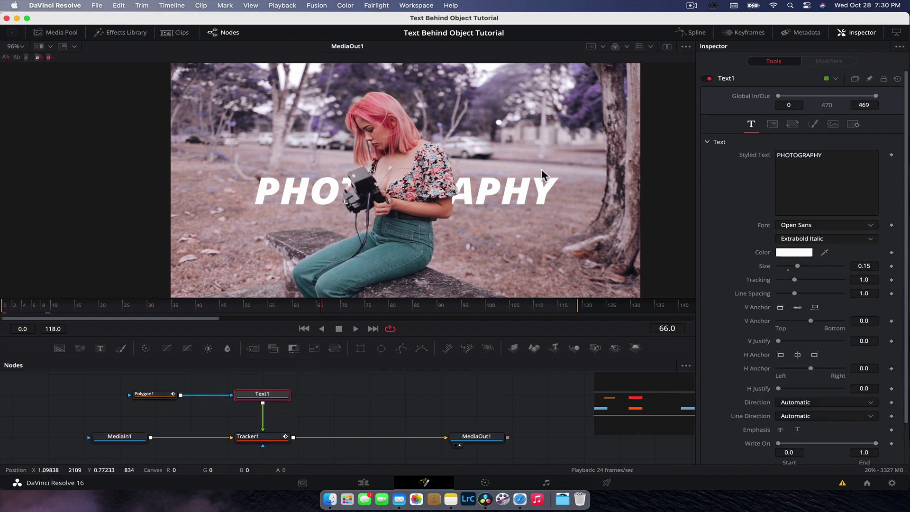
drag(864, 264, 882, 263)
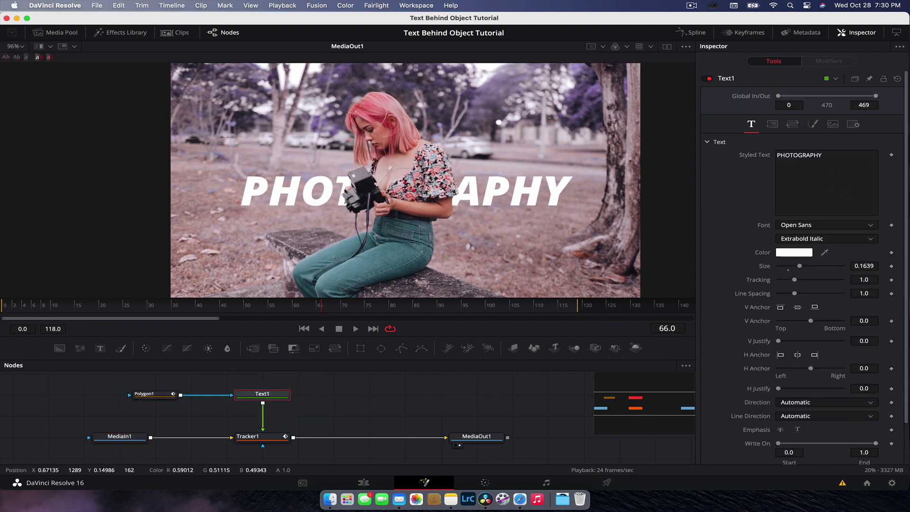
click(772, 123)
scroll(805, 190, down, 1)
drag(406, 185, 377, 186)
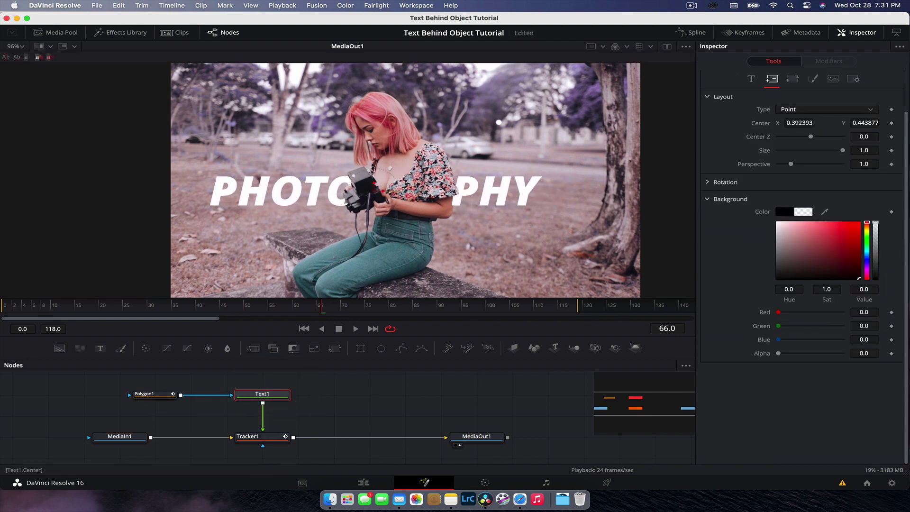
key(space)
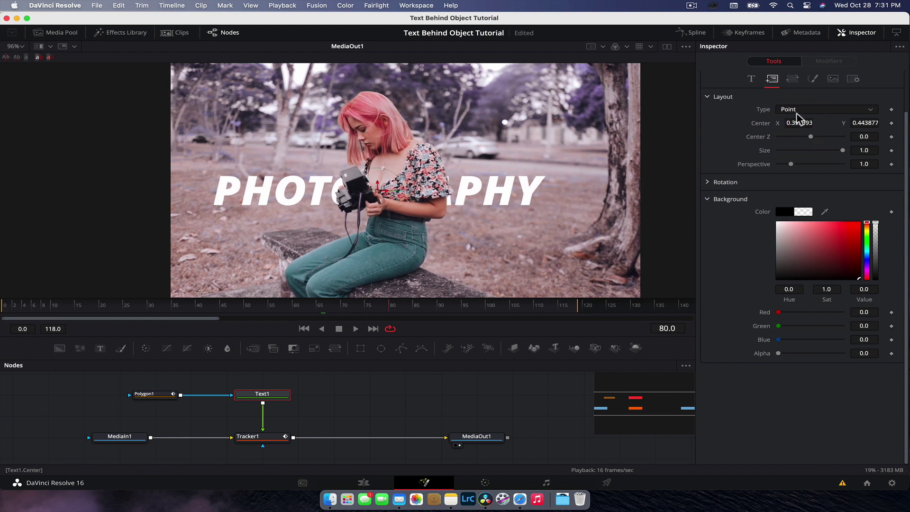
Step: Enable shading element 3, the Black Shadow, at Alpha 0.544
click(813, 79)
click(812, 110)
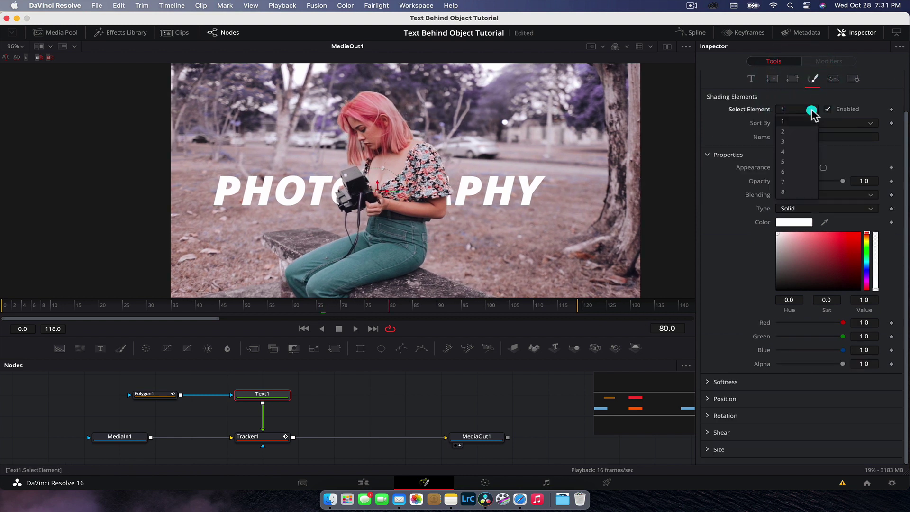
click(797, 142)
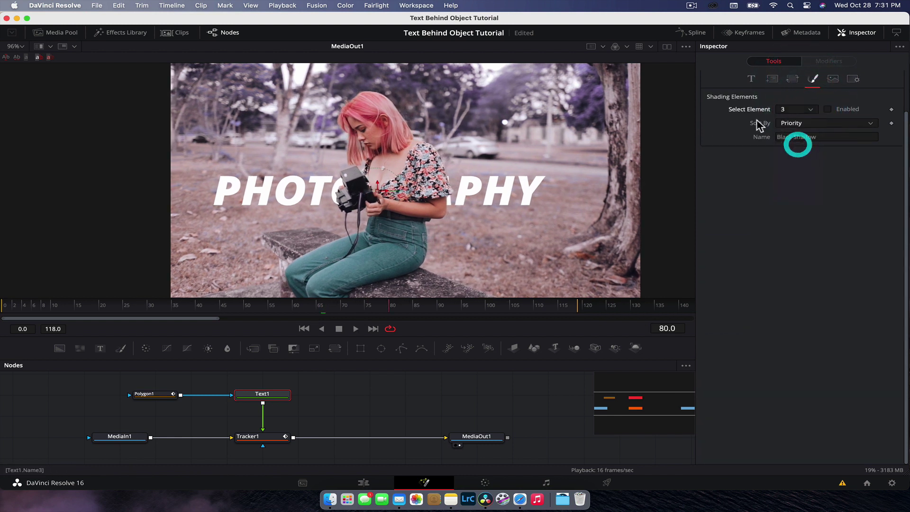
click(828, 109)
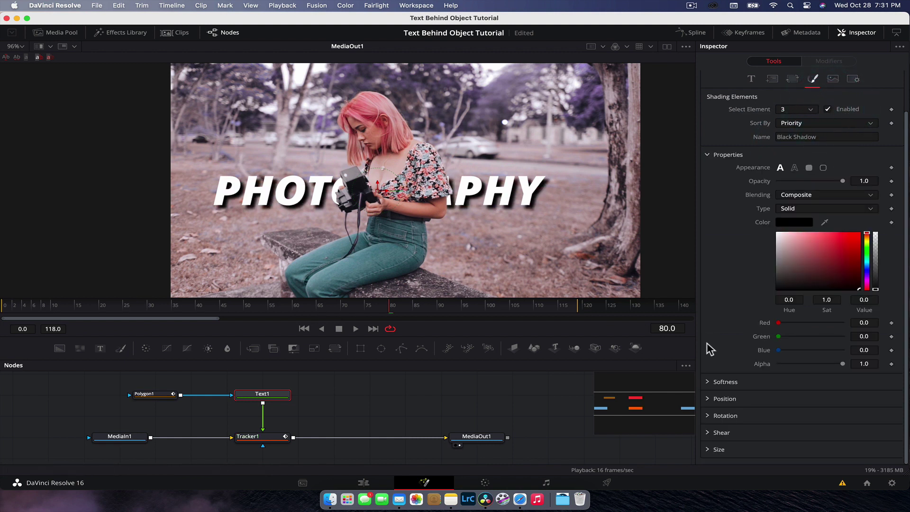
click(875, 264)
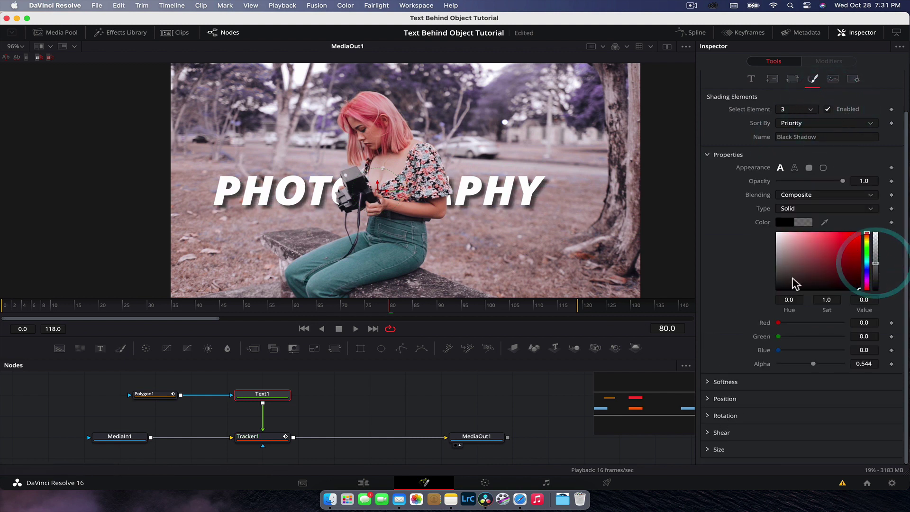
Step: Rotate the shadow to Z -44.3 and shear it by Y -0.92
click(706, 419)
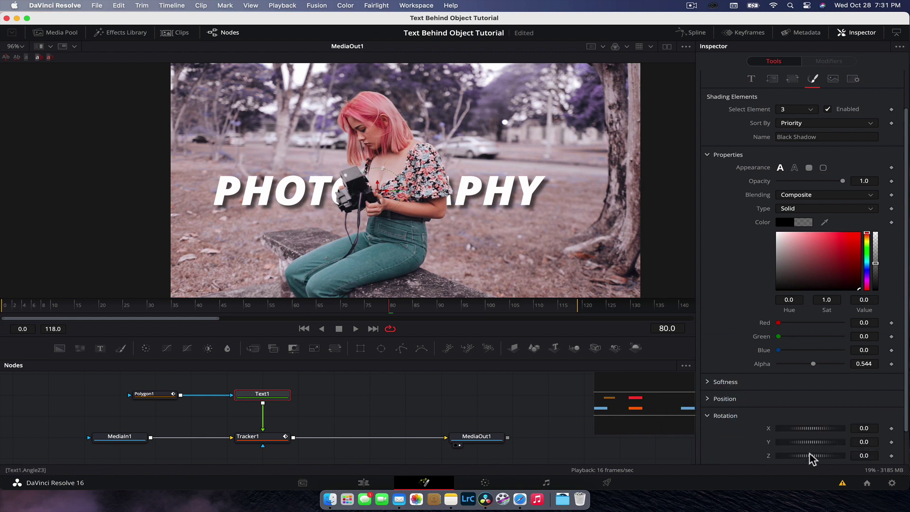
mouse_move(811, 458)
mouse_down()
mouse_move(833, 458)
mouse_move(800, 457)
mouse_up()
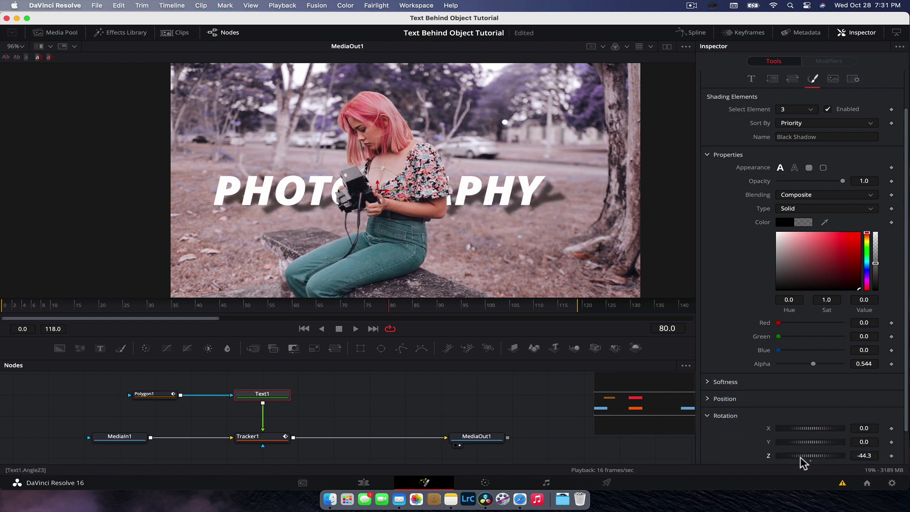
scroll(799, 460, down, 3)
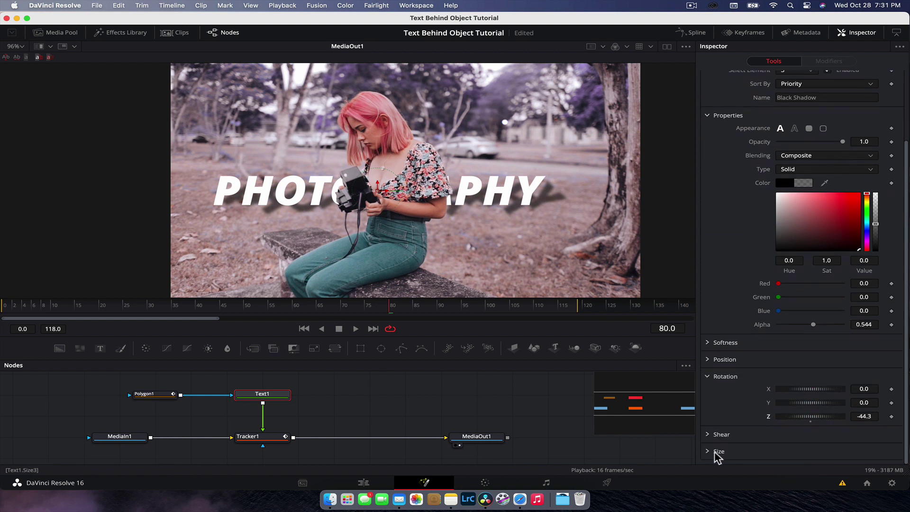
click(708, 435)
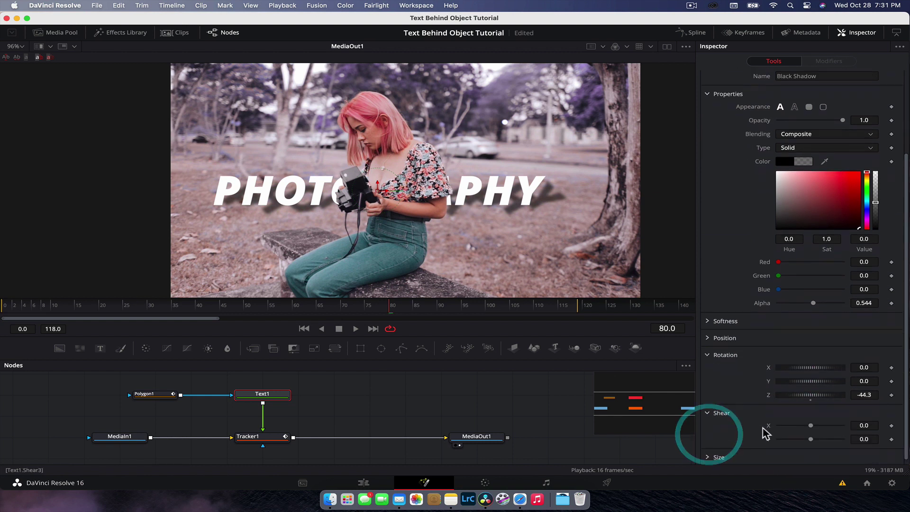
Step: Play the clip from the start to review the slanted shadow, then return to the edit timeline
click(6, 307)
key(space)
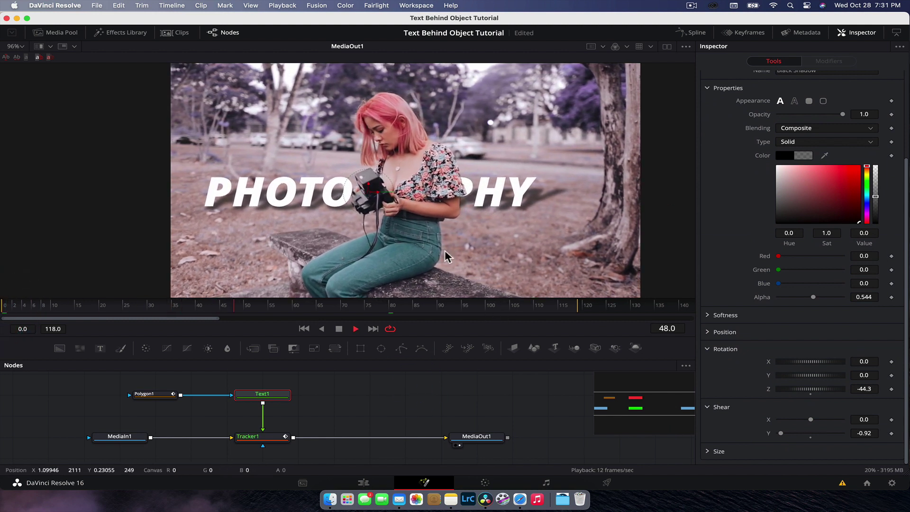
key(space)
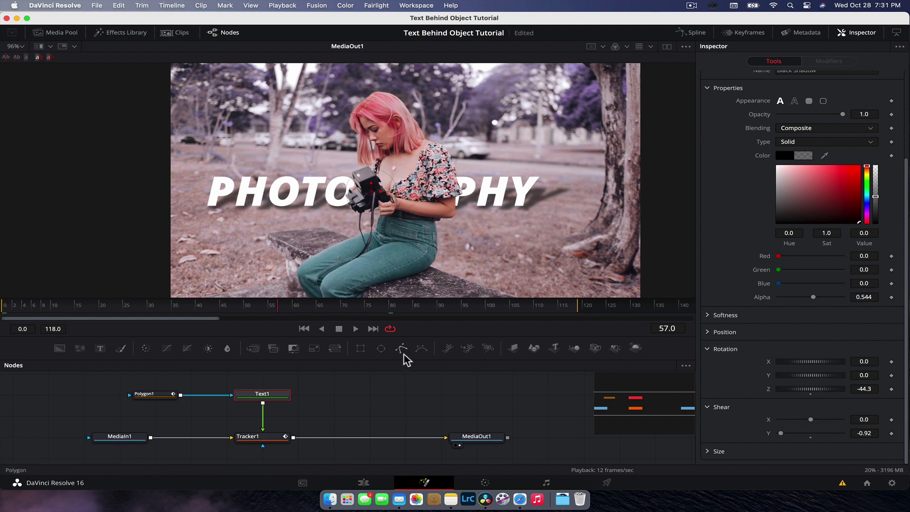
click(364, 482)
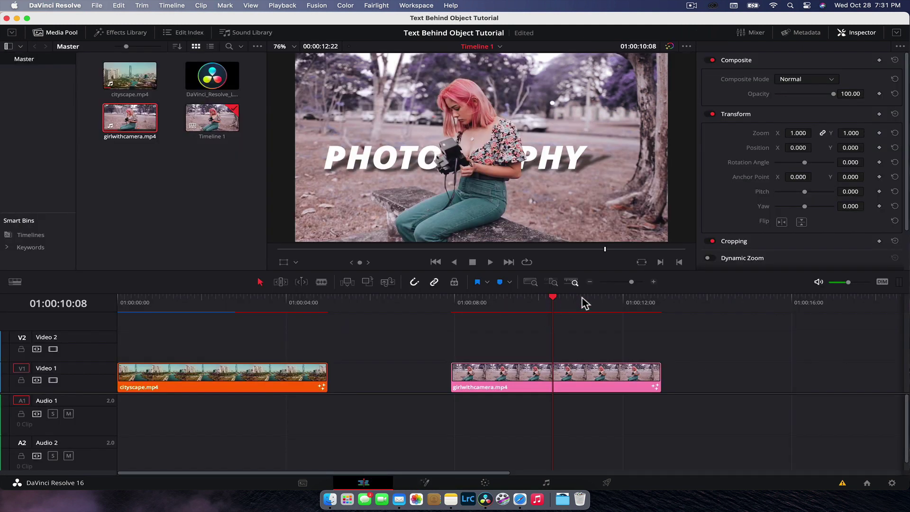
Step: Drag the viewer/timeline splitter down to enlarge the preview of girlwithcamera.mp4
drag(592, 270, 592, 294)
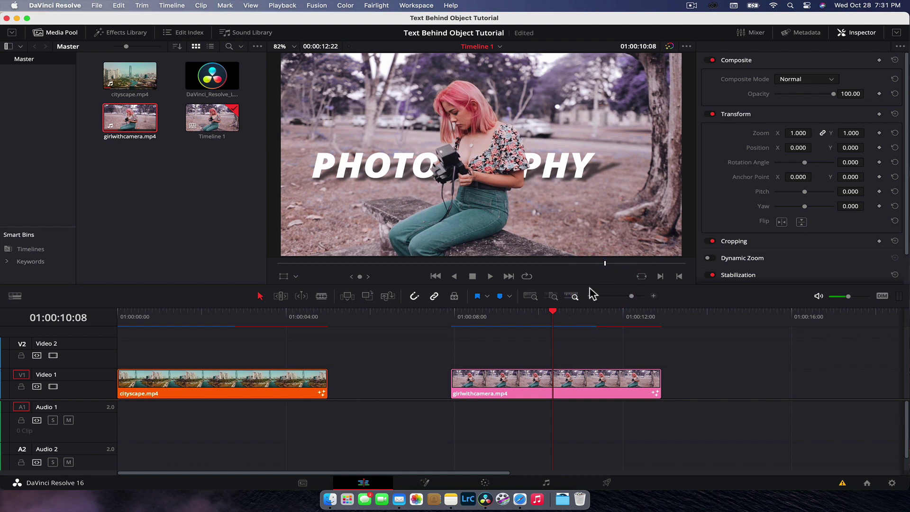